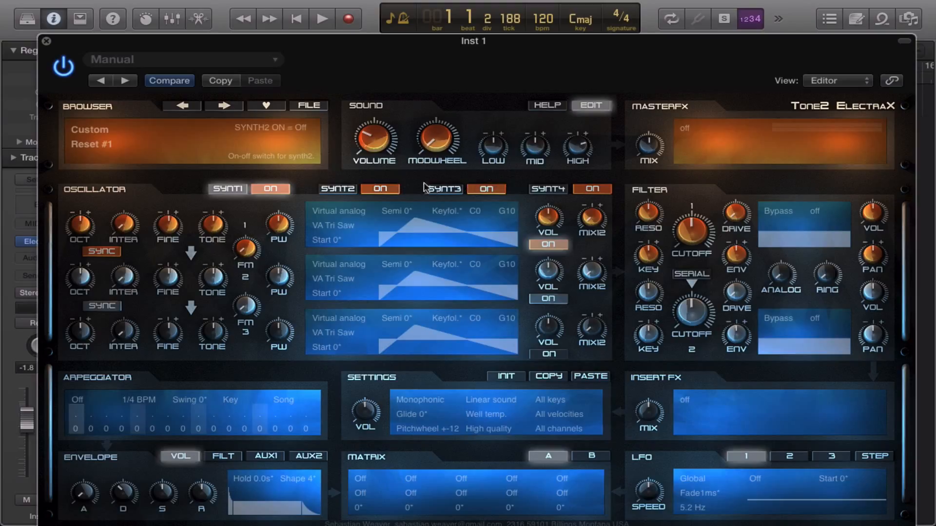
- Set oscillator 1's waveform to FM Waveforms and its pulse width to 28
click(344, 228)
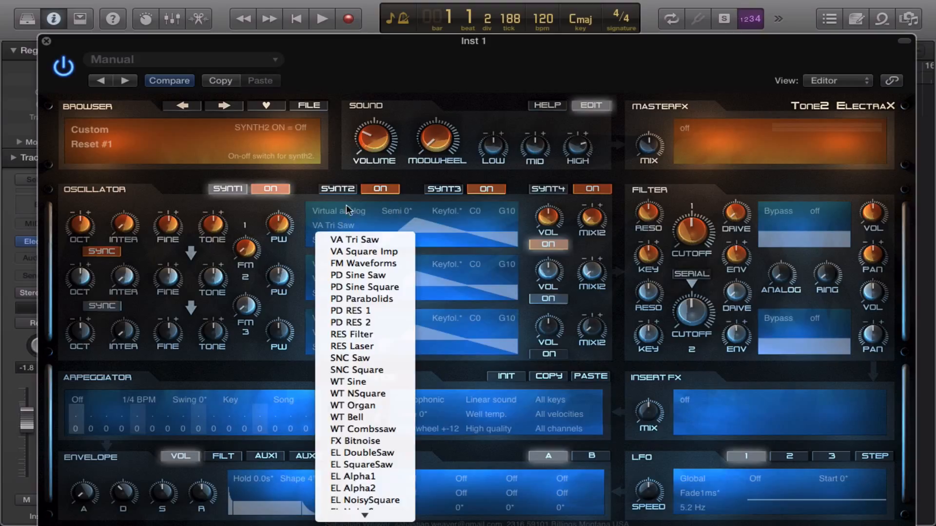
click(341, 263)
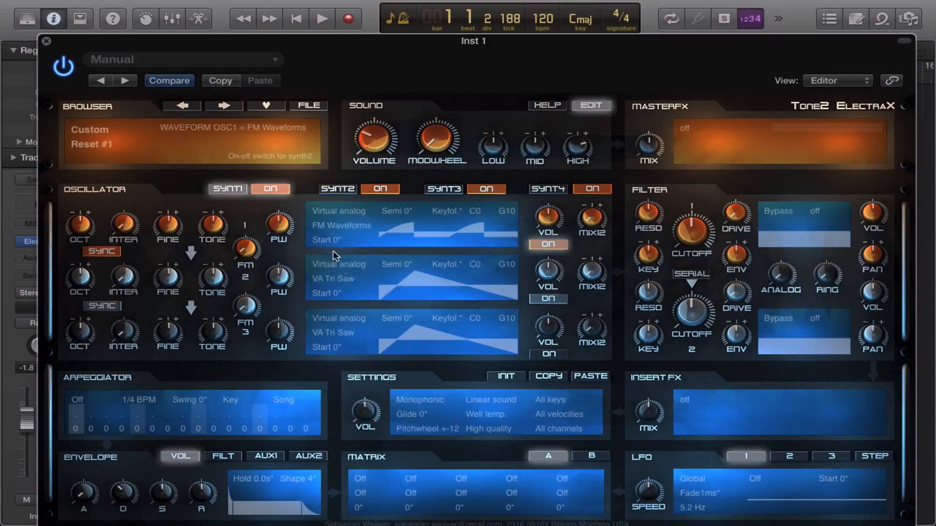
drag(282, 220, 281, 204)
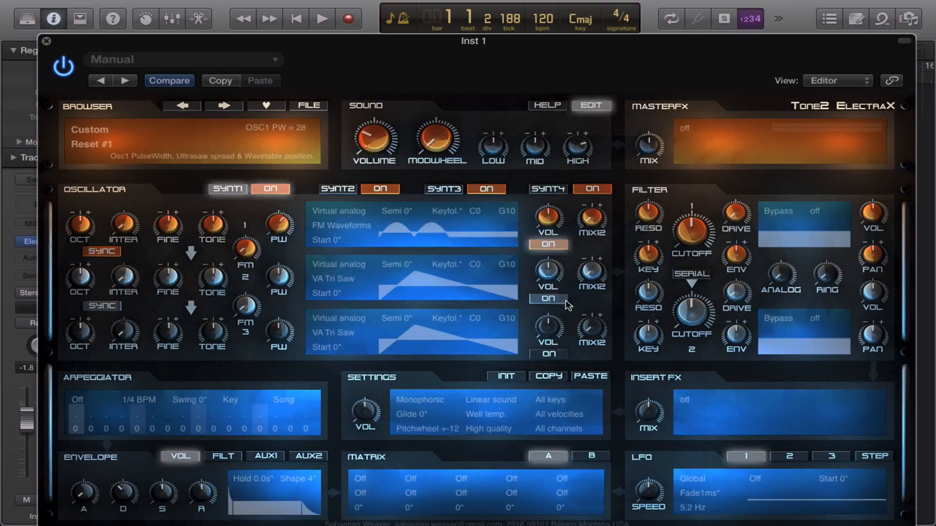
- Enable oscillator 2 as Virtual analog with the WT Combssaw waveform and lower its pulse width
click(365, 265)
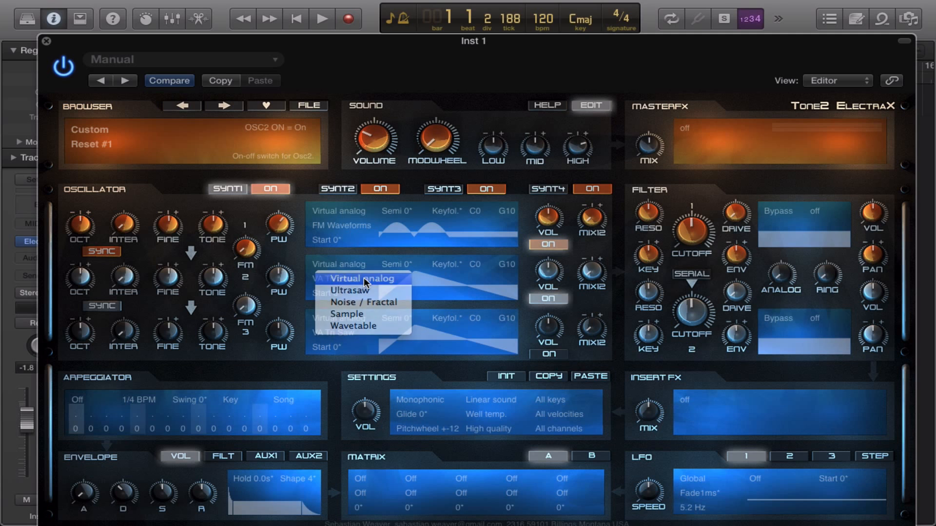
click(362, 279)
click(341, 279)
scroll(344, 354, down, 5)
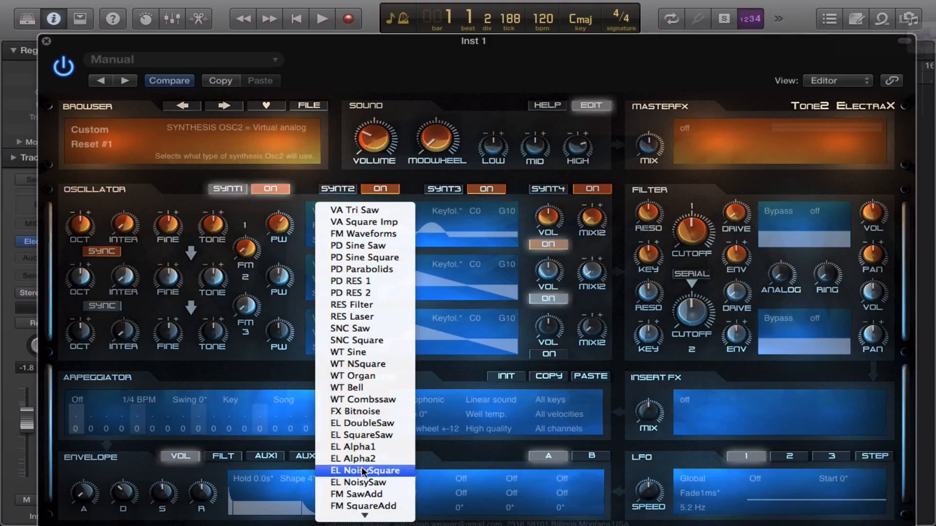
click(349, 399)
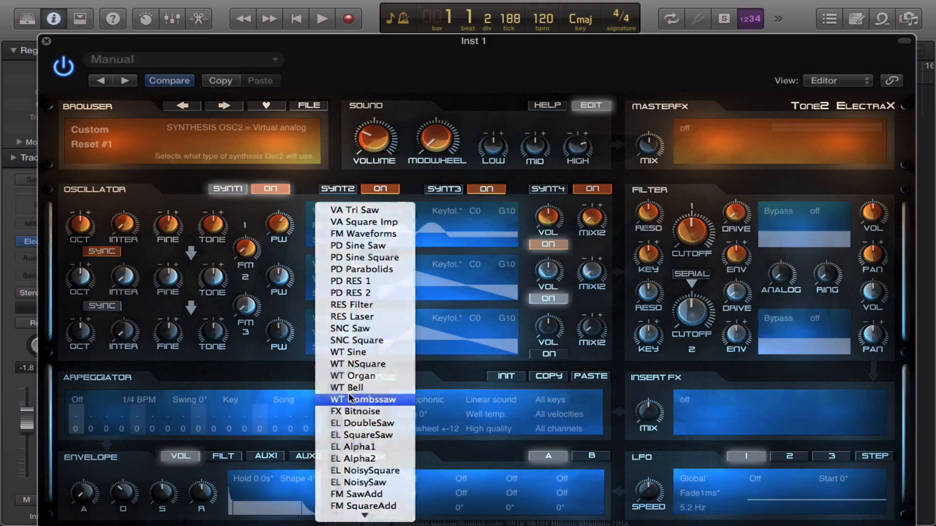
drag(277, 272, 288, 307)
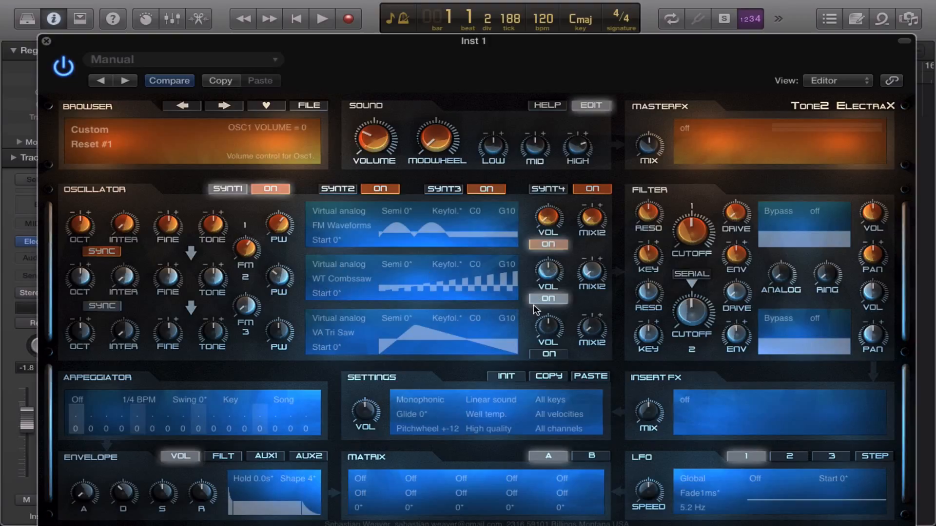
- Audition the patch with a repeated C note in Musical Typing, raise the system volume to maximum, and set the master volume to 37
key(super+k)
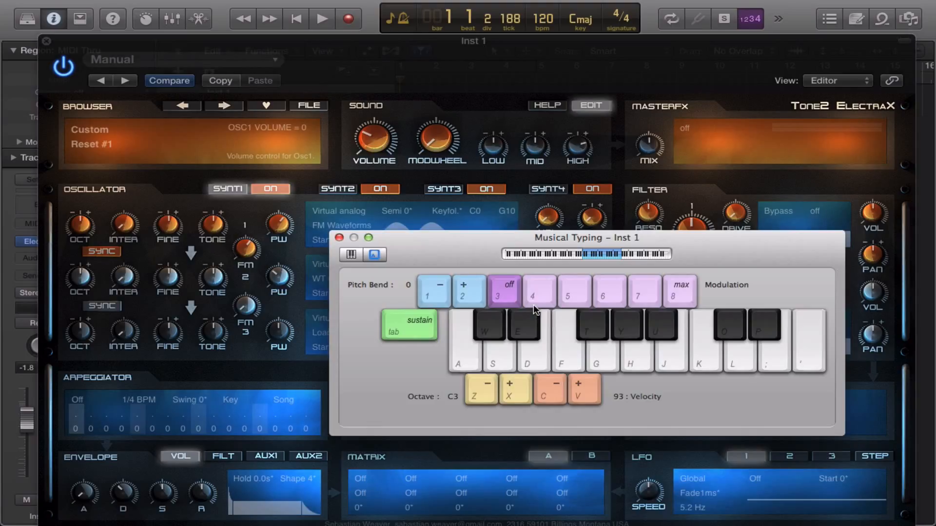
key(a)
key(a)
key(a)
key(XF86AudioRaiseVolume)
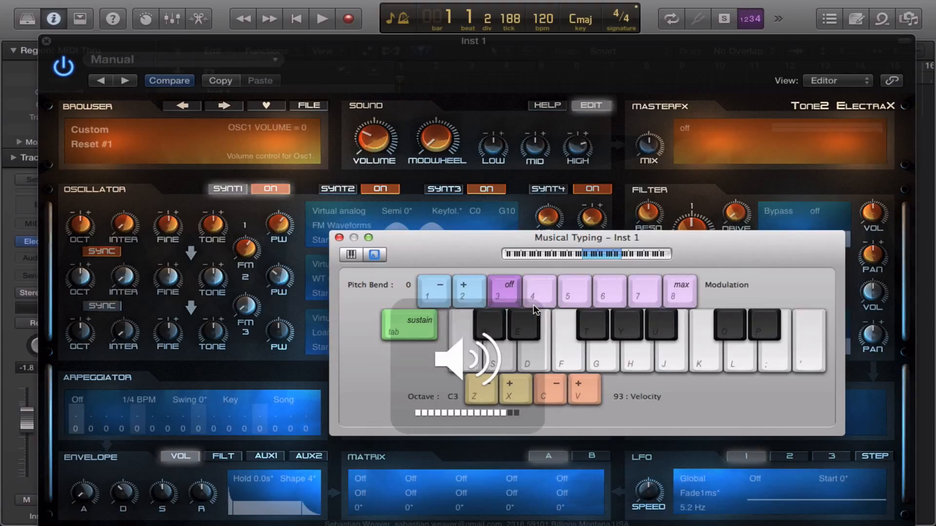
key(XF86AudioRaiseVolume)
key(a)
key(XF86AudioRaiseVolume)
key(a)
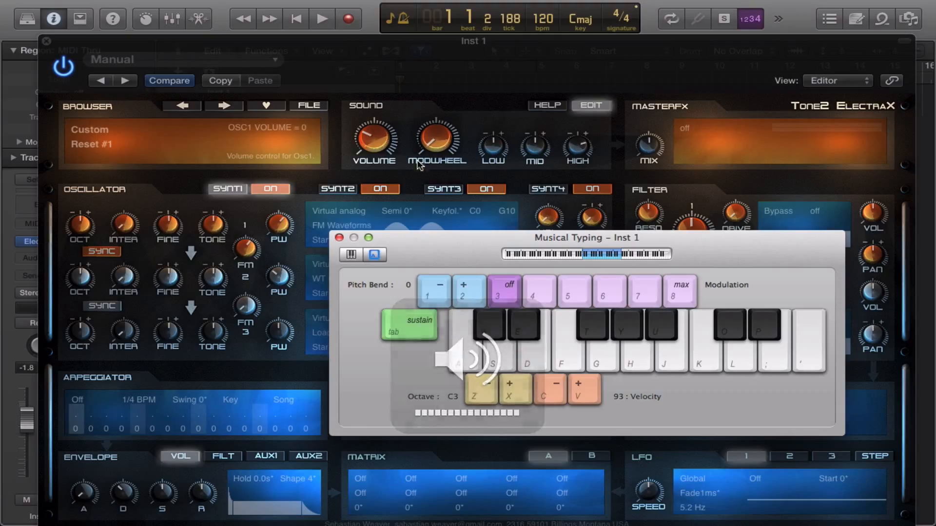
key(super+k)
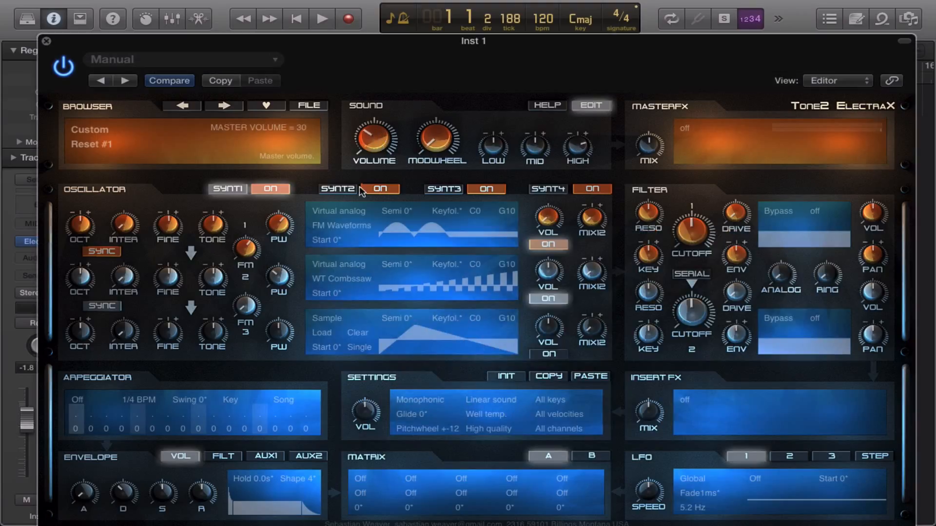
drag(373, 135, 373, 128)
- Set oscillator 3 to Ultrasaw synthesis with a pulse width of -56 and switch it on
click(329, 321)
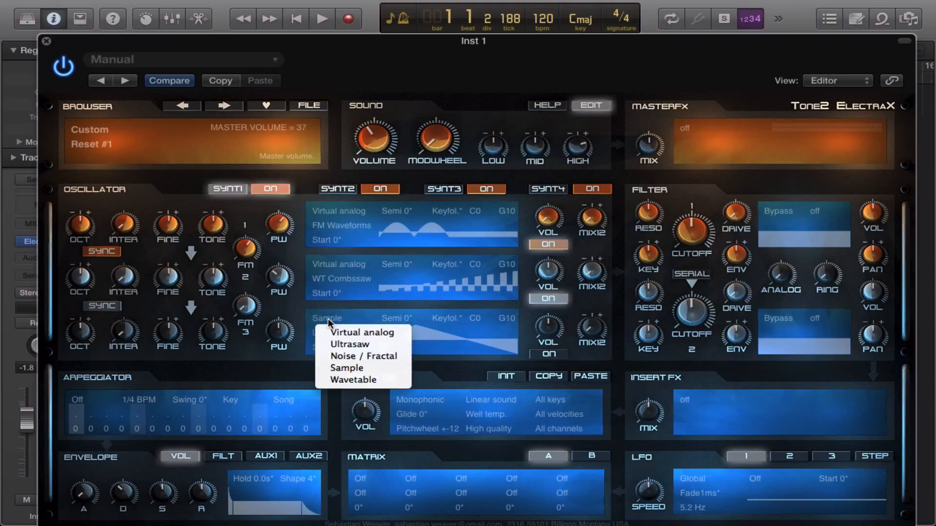
click(342, 347)
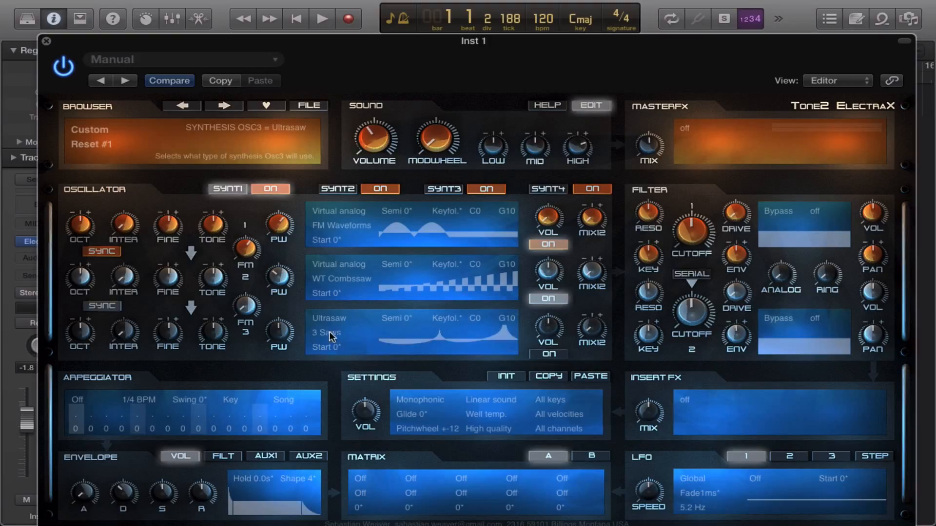
drag(281, 333, 284, 371)
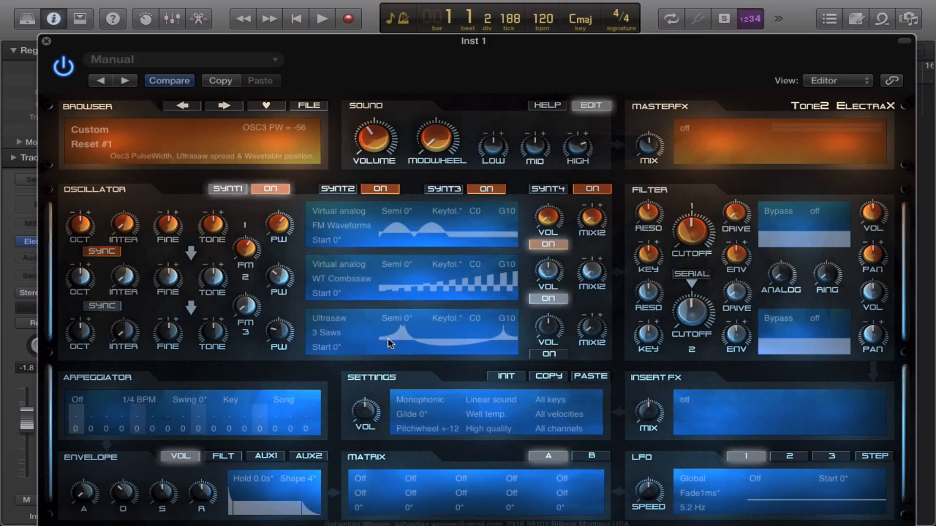
click(553, 353)
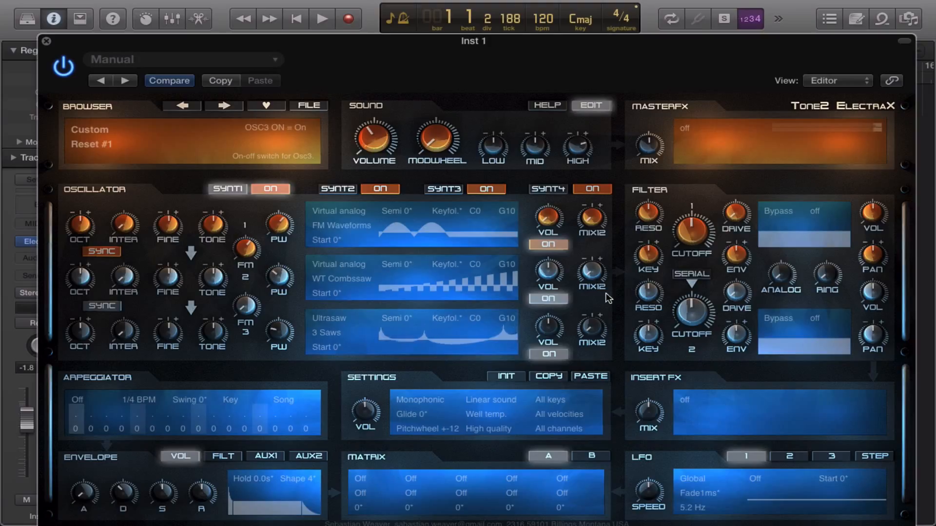
- Set filter 1 to LP 12dB with a 49 Hz cutoff and raise the filter analog amount to 84
click(767, 217)
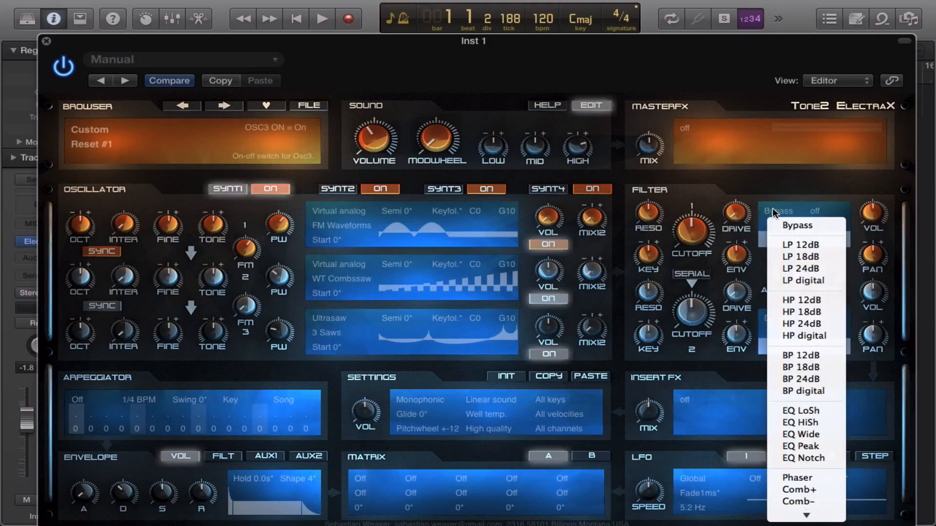
click(797, 245)
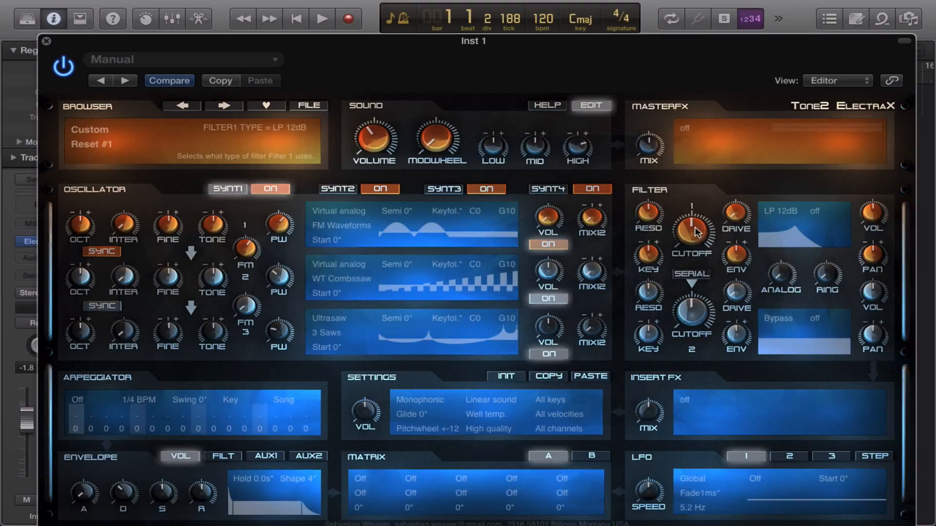
drag(698, 232, 693, 302)
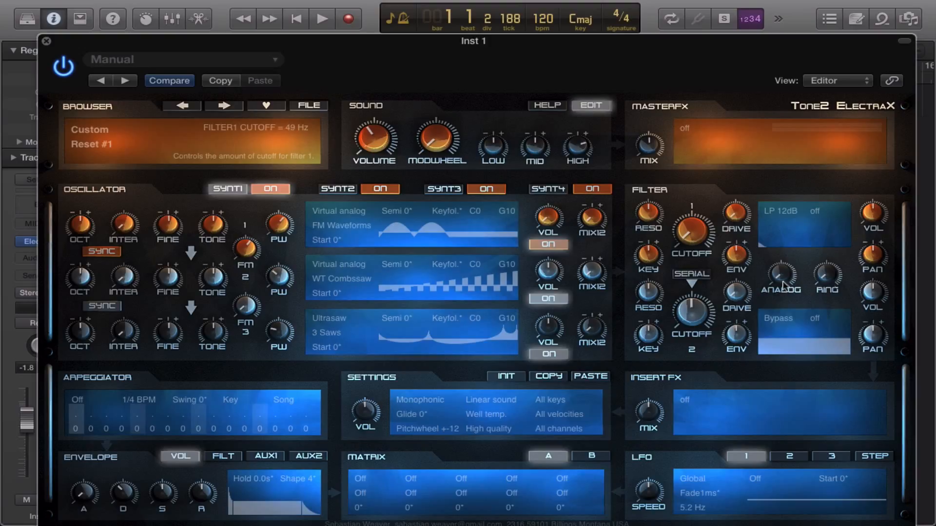
drag(787, 273, 800, 176)
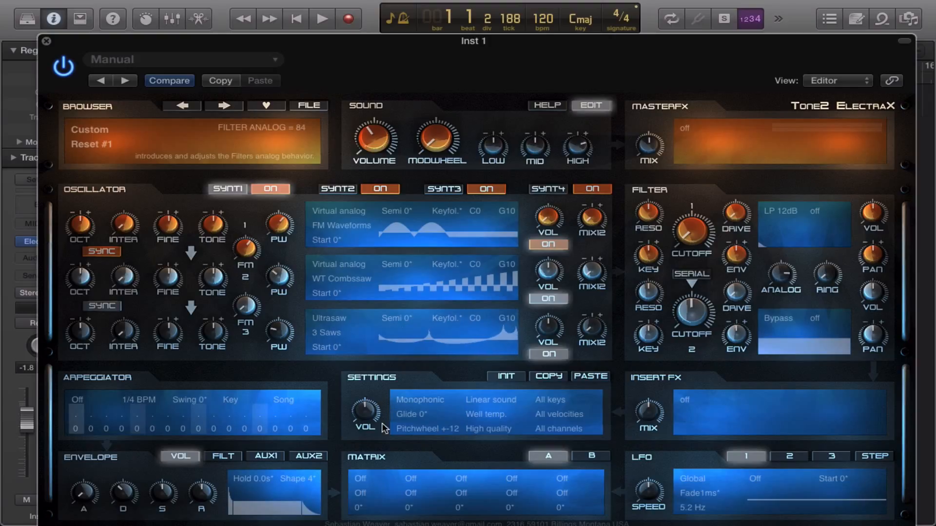
- Shape the filter envelope with a 0.001 sec attack, a longer decay, sustain 0 and a 0.54 sec release
click(222, 458)
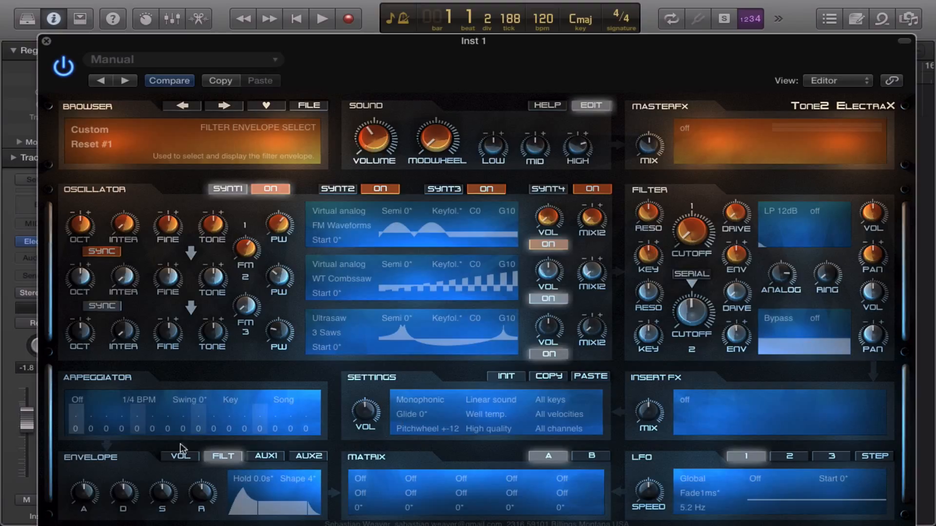
mouse_move(93, 493)
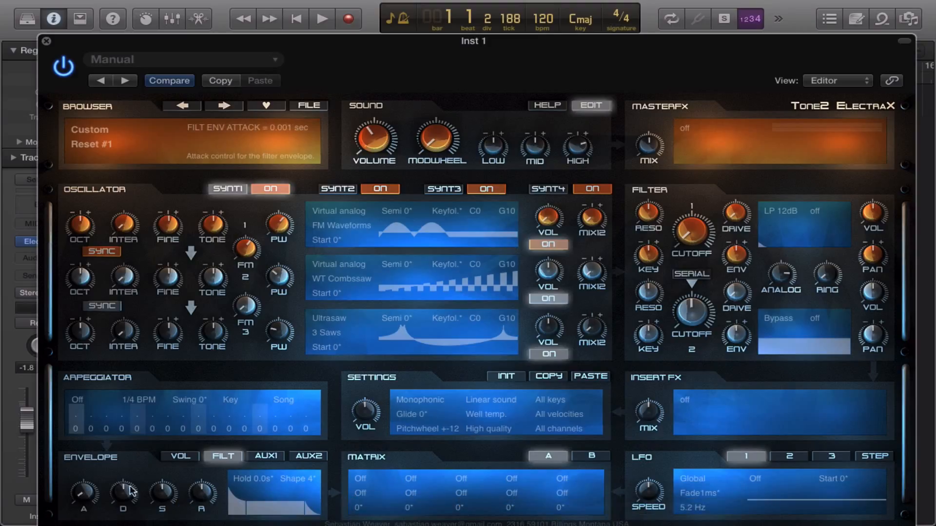
drag(128, 493, 143, 517)
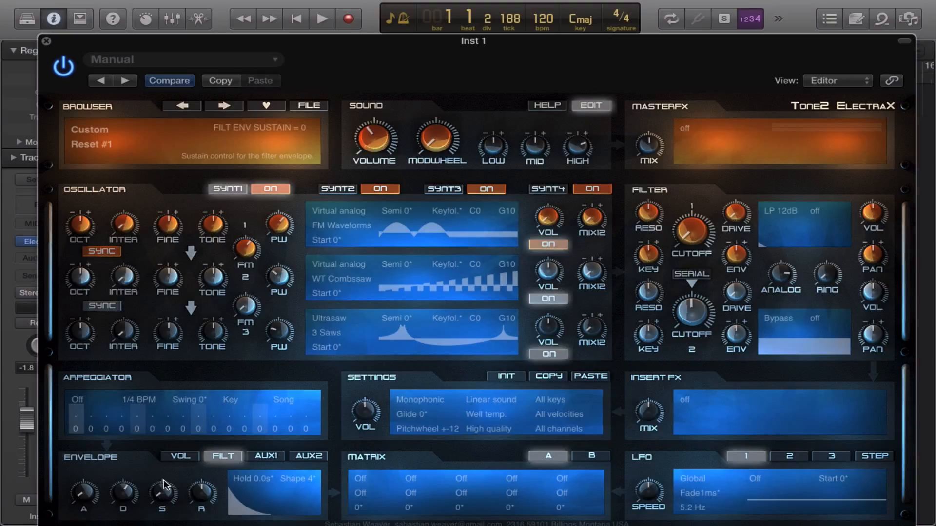
mouse_move(202, 492)
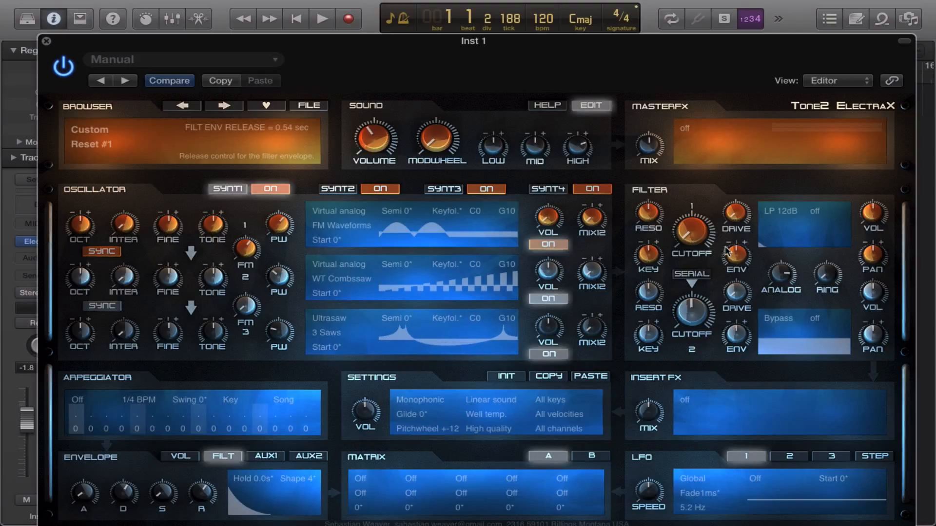
- Set filter 1's envelope amount to 78 and its resonance to 11
click(742, 257)
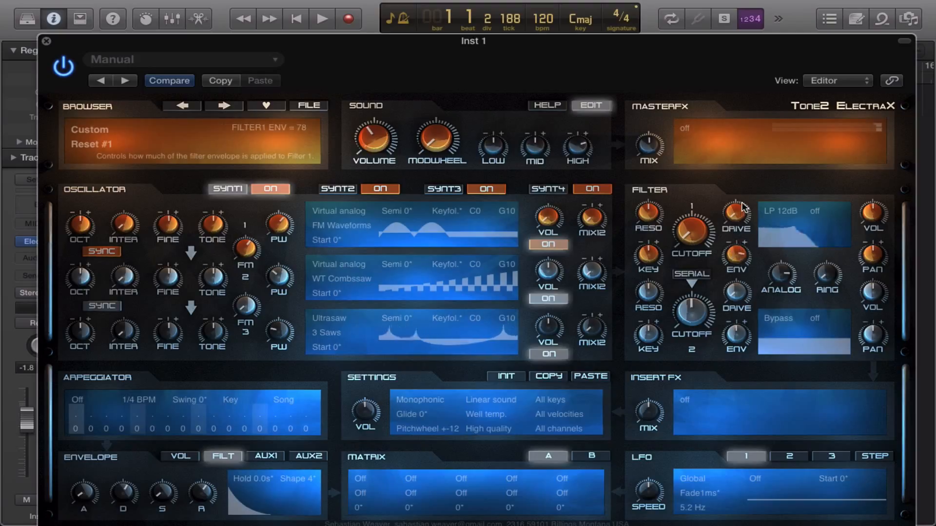
drag(649, 212, 645, 263)
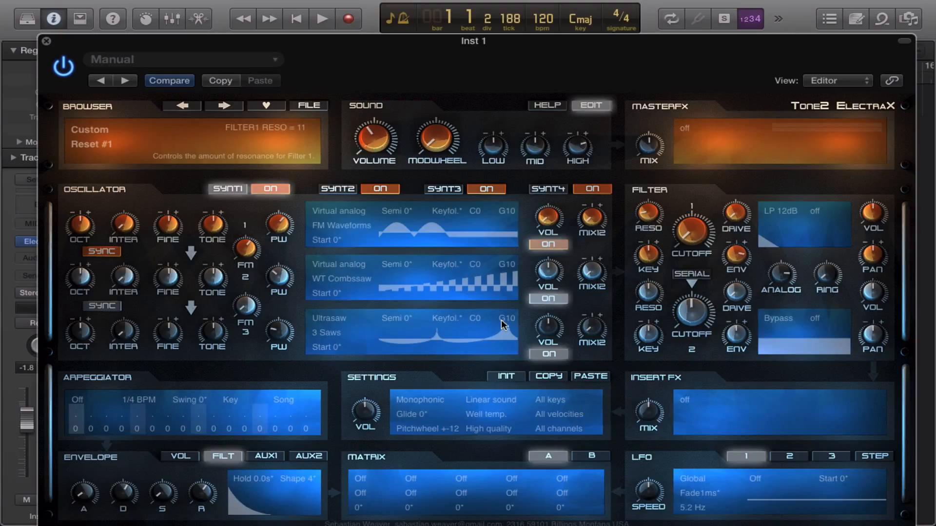
- Set the synth's sound mode to Psychoacoust. and its play mode to Polyphonic 16
click(904, 41)
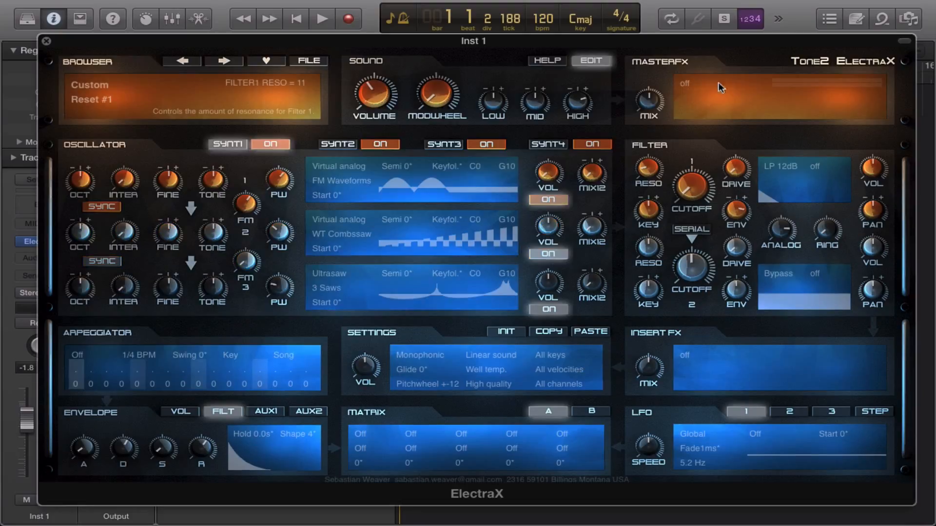
click(480, 357)
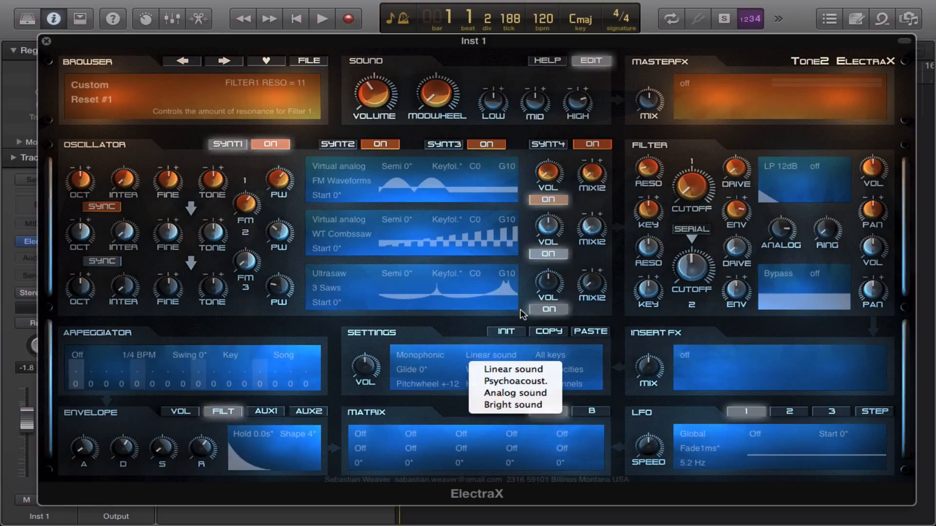
click(488, 385)
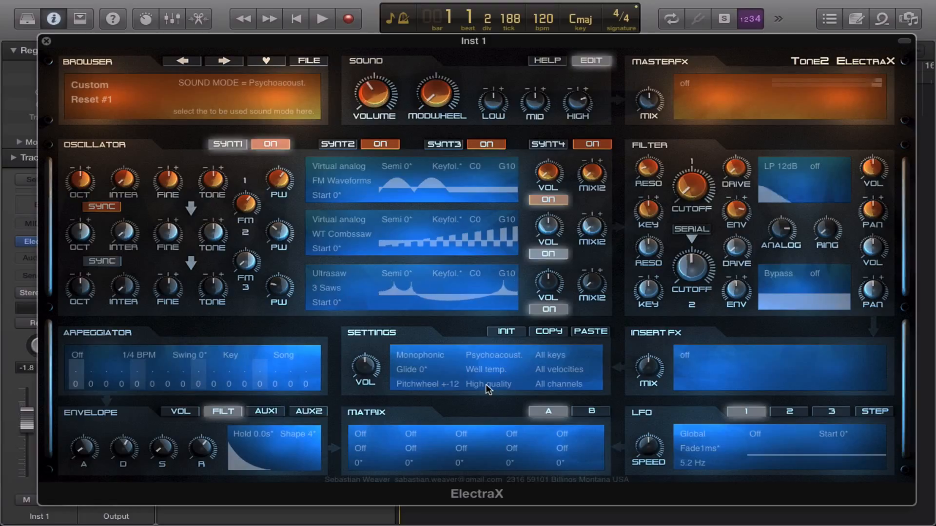
click(417, 354)
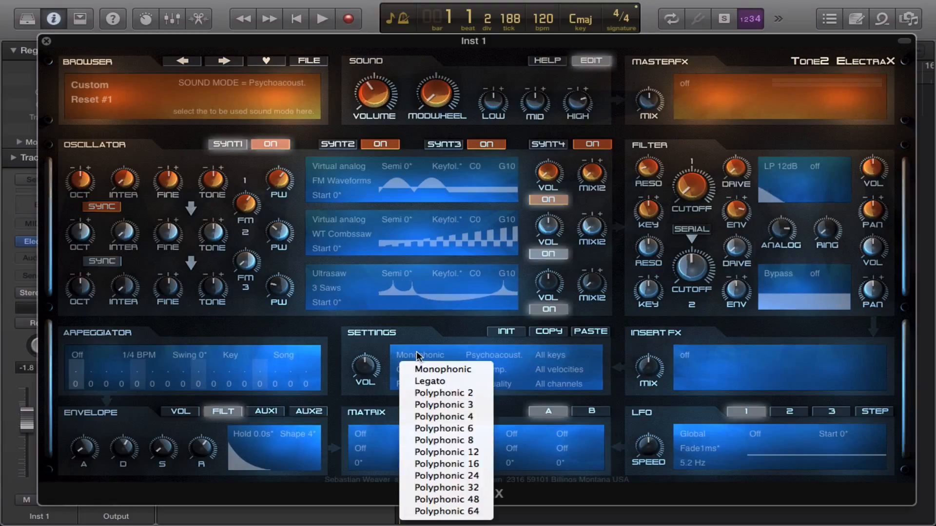
click(440, 464)
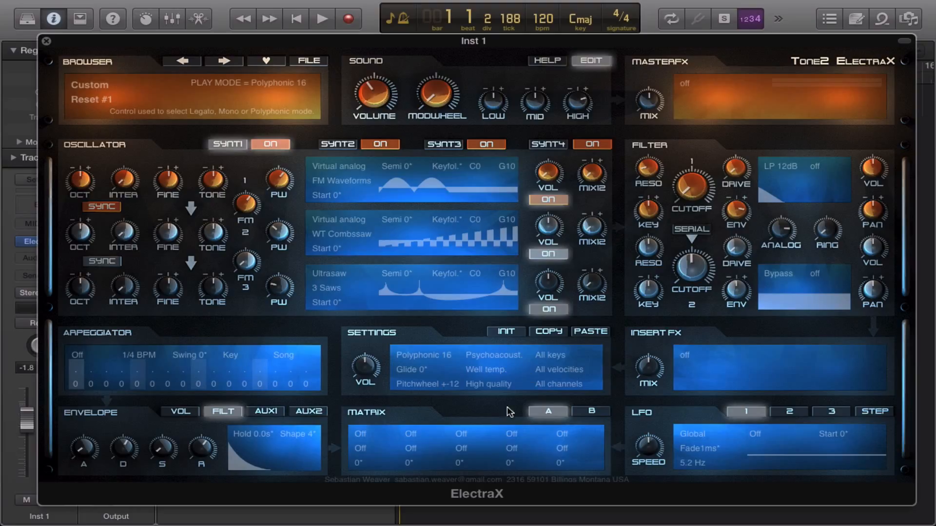
- Route Decay64ms to FM2 with amount 64 in matrix slot 1, and set the FM between oscillators 1 and 2 to 34
click(358, 437)
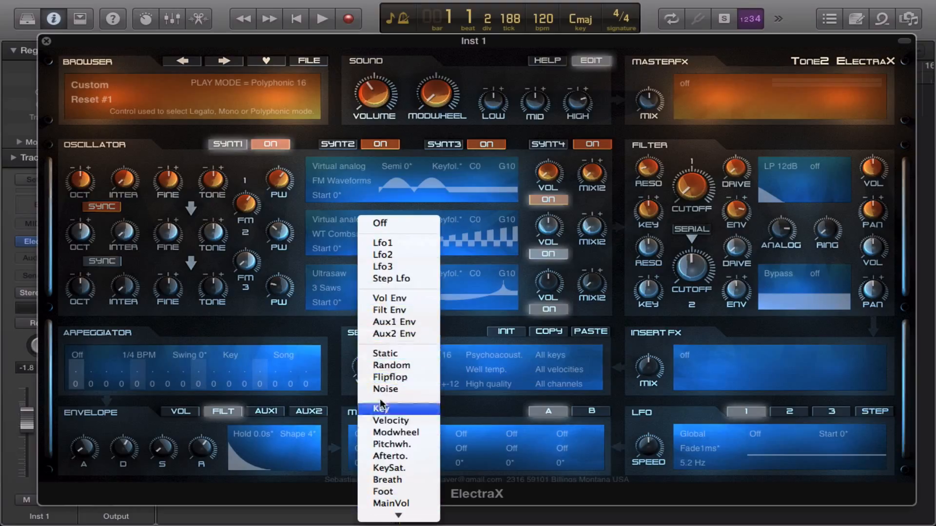
scroll(383, 409, down, 5)
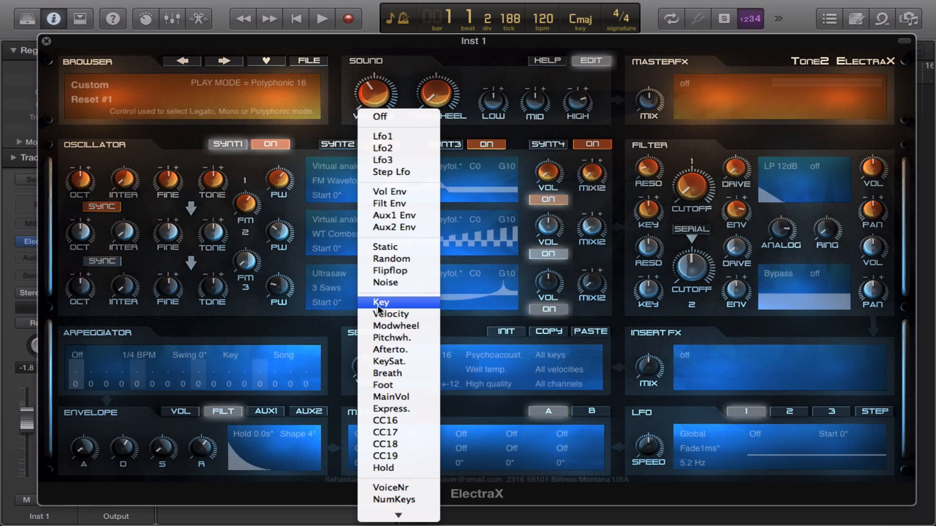
mouse_move(390, 515)
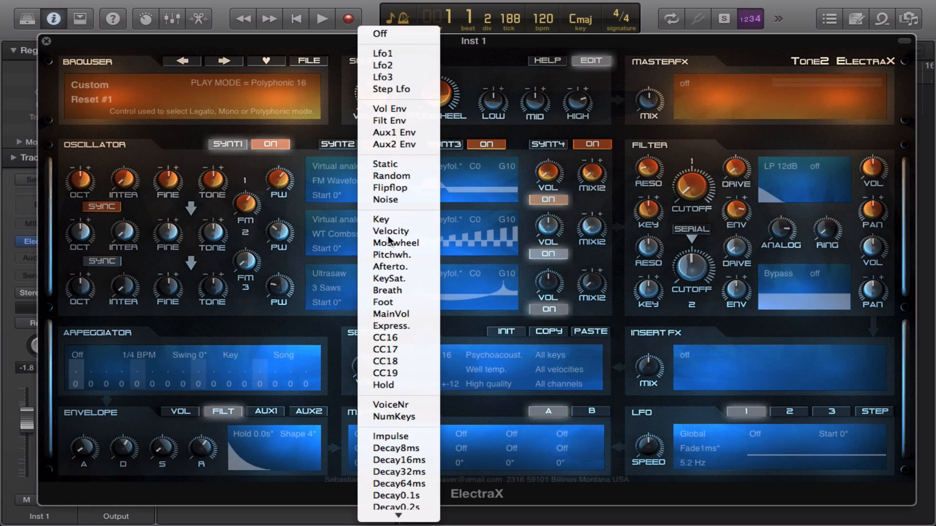
scroll(390, 495, down, 3)
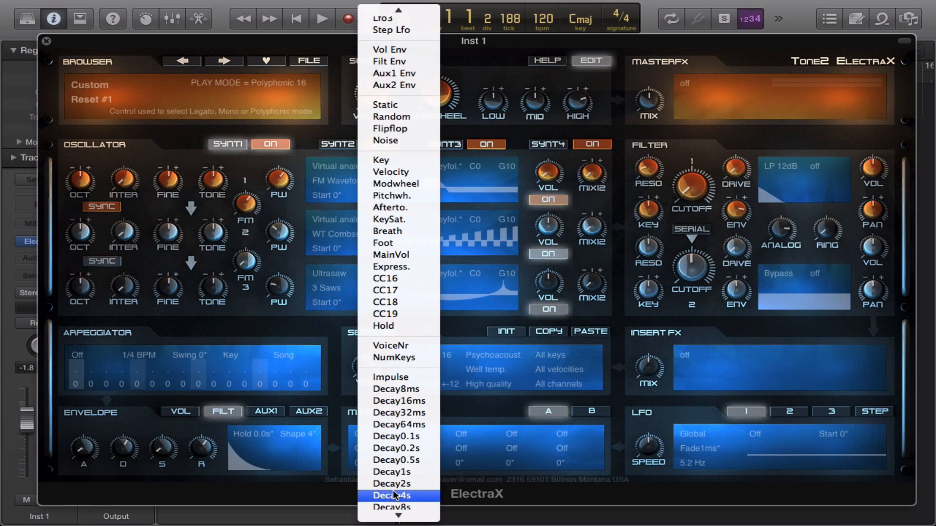
click(391, 425)
click(373, 451)
mouse_move(390, 517)
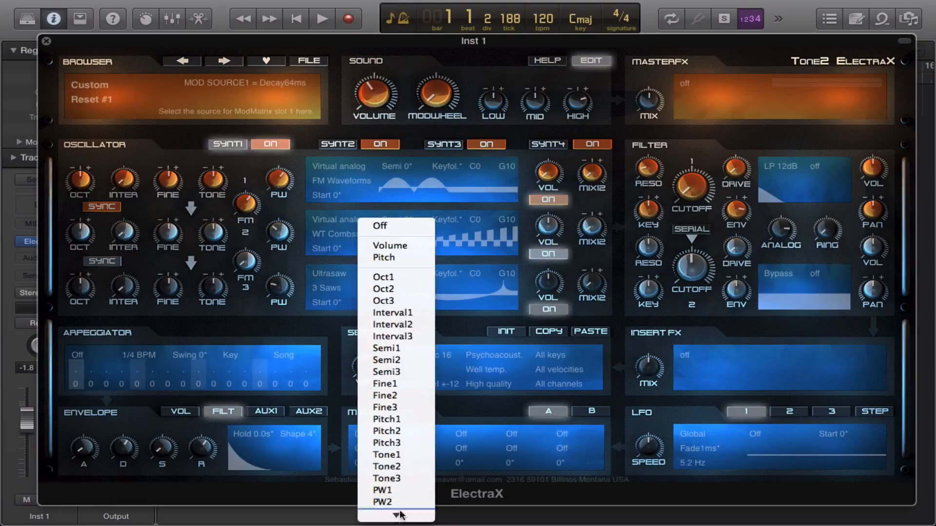
click(381, 477)
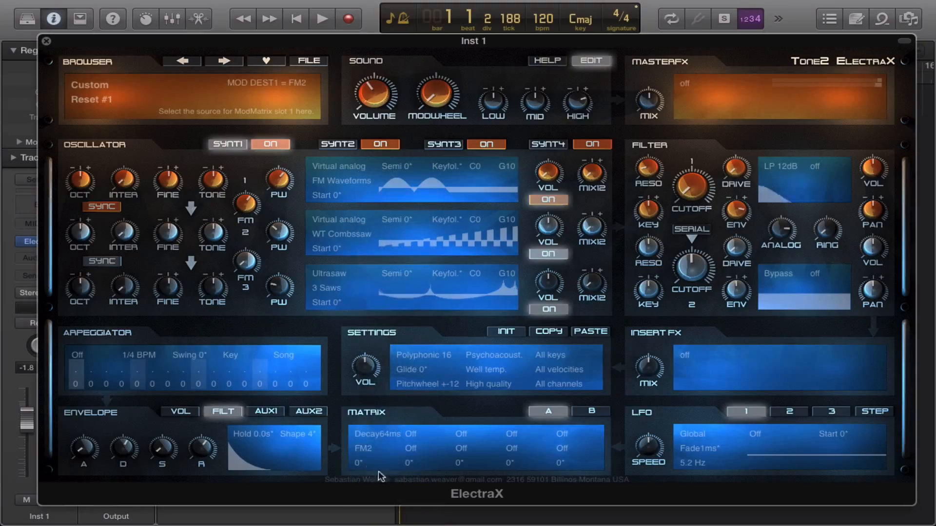
drag(359, 463, 357, 415)
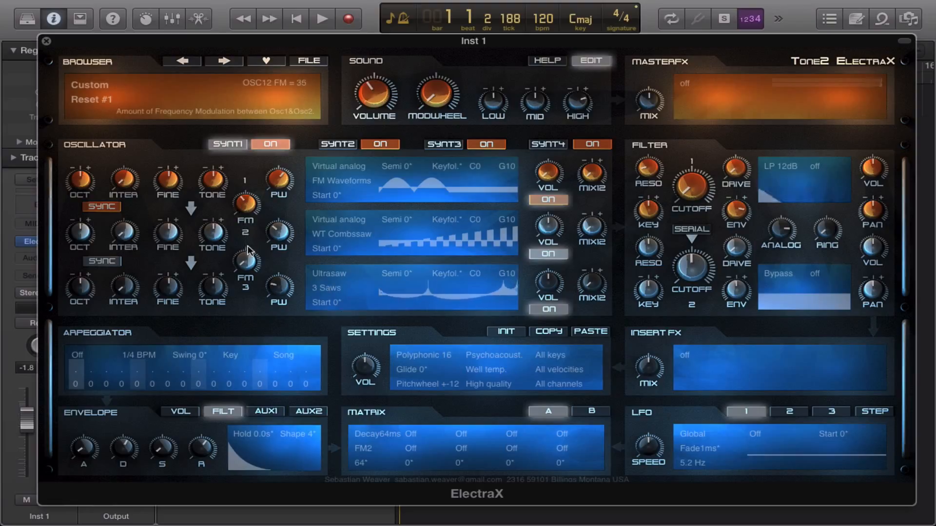
click(247, 205)
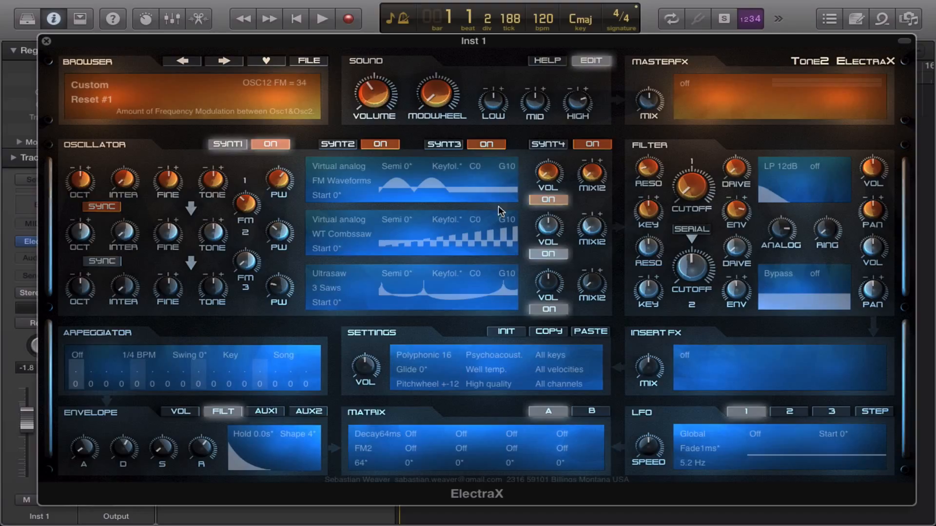
- Switch the filter routing to serial and set filter 2's type to Comb-
click(686, 236)
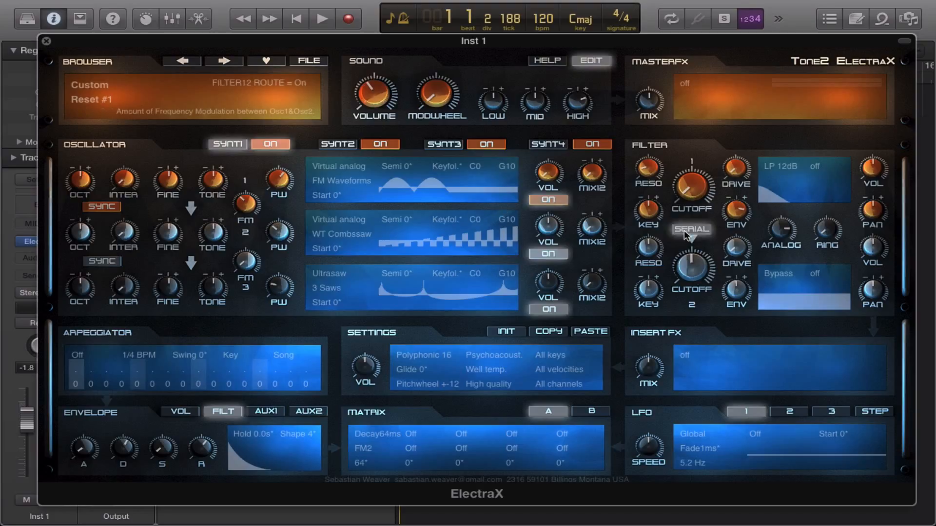
click(767, 265)
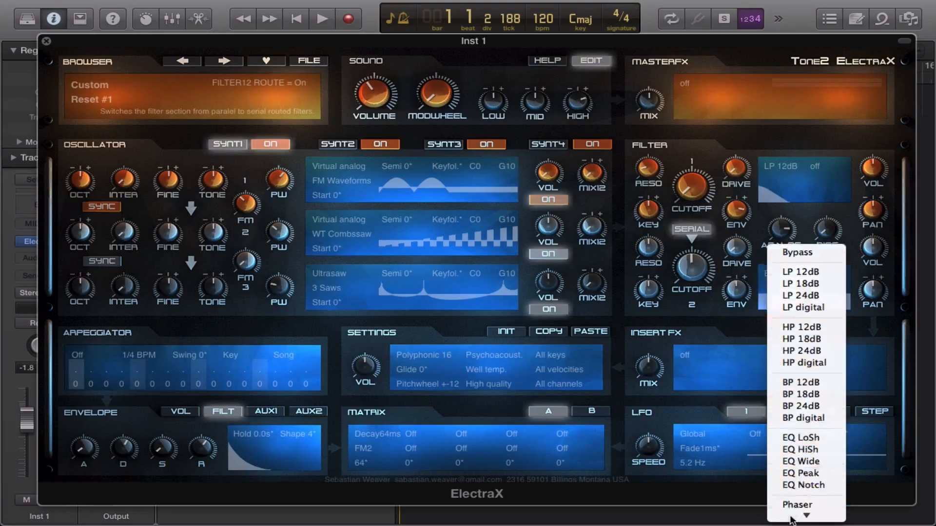
click(798, 458)
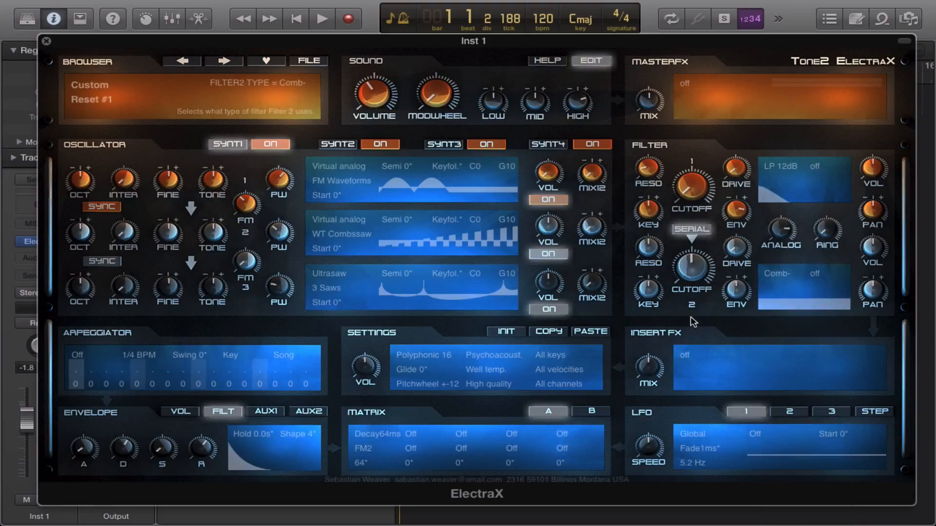
- Adjust filter 2's cutoff and set its envelope amount to 7
drag(689, 264, 686, 242)
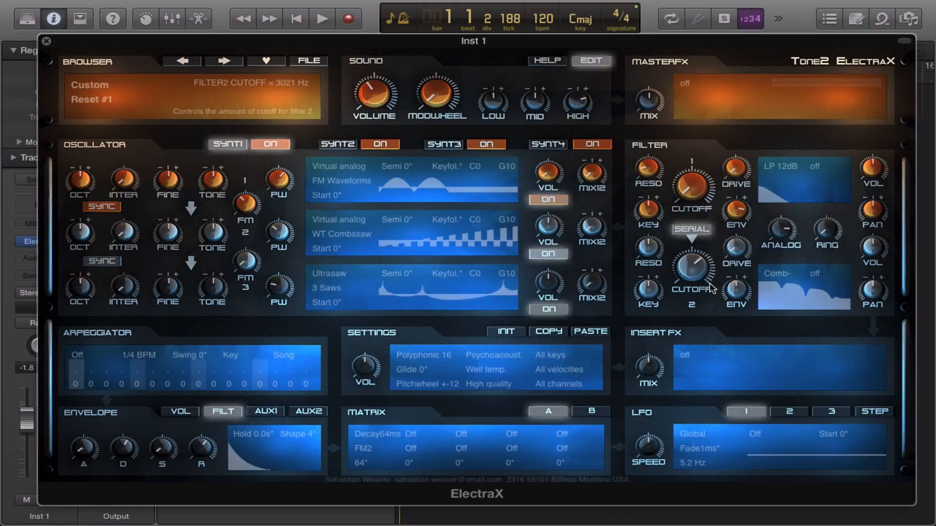
drag(694, 273, 698, 291)
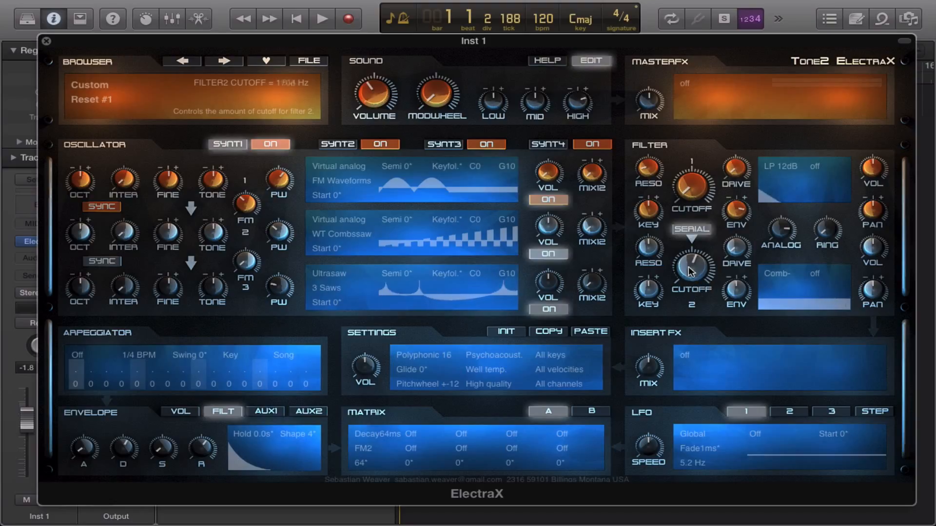
mouse_move(719, 285)
mouse_down()
mouse_move(720, 242)
mouse_move(717, 295)
mouse_up()
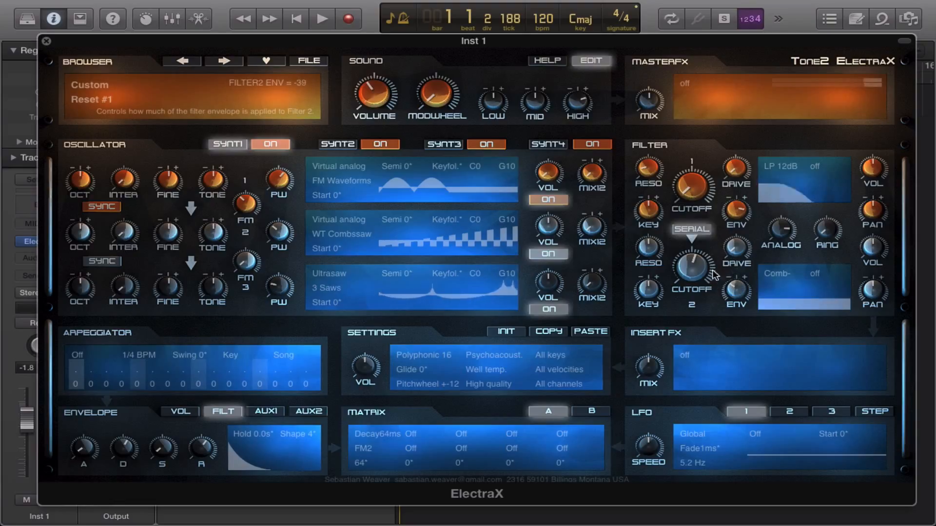
drag(707, 259, 705, 225)
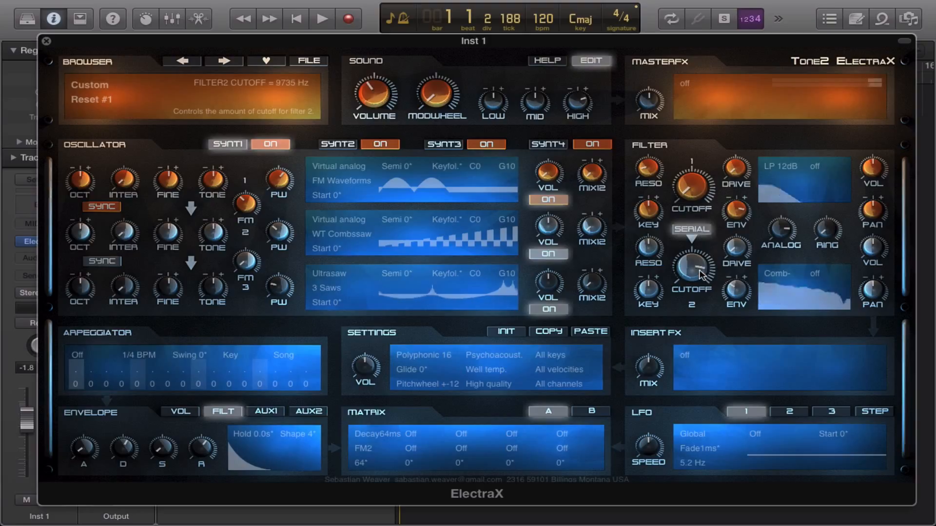
drag(729, 295, 723, 250)
mouse_move(741, 291)
mouse_down()
mouse_move(737, 284)
mouse_move(737, 292)
mouse_up()
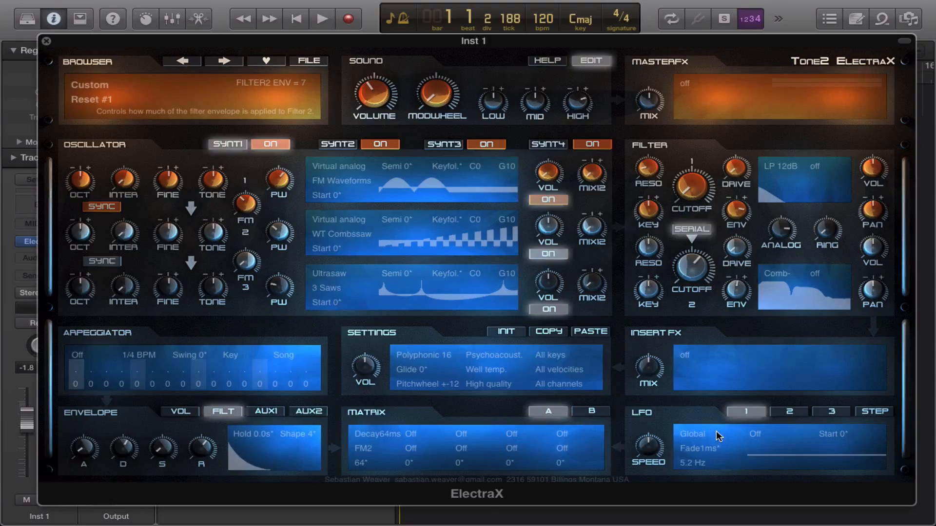
- Route Lfo1 to PW2 with a modulation amount of 34 in matrix slot 2
click(420, 433)
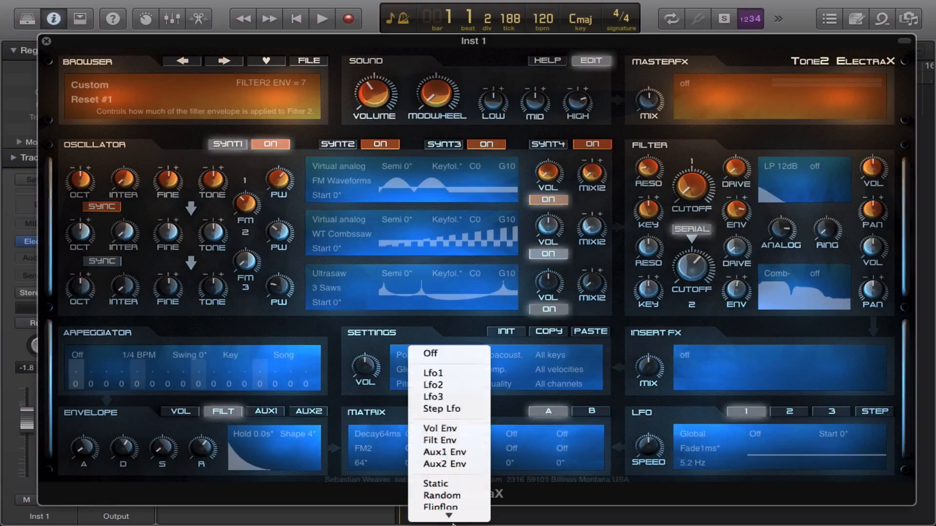
click(421, 278)
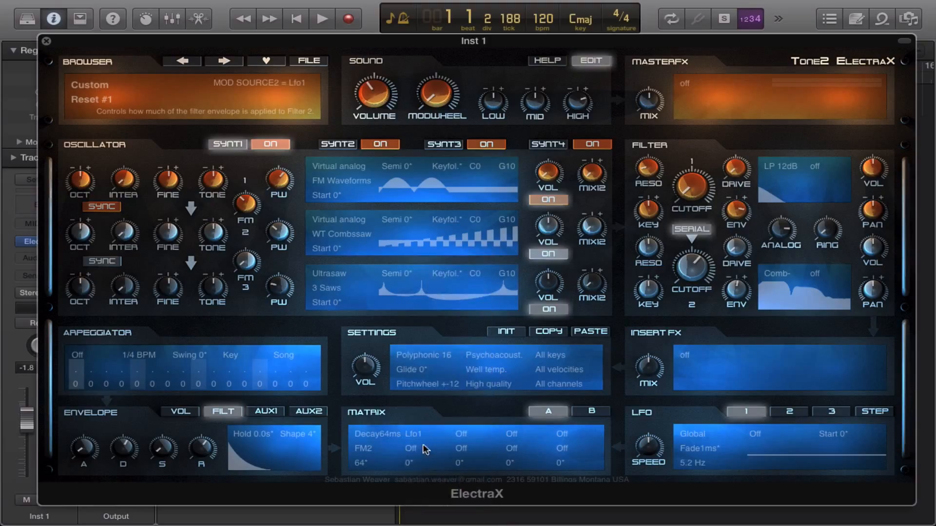
click(417, 450)
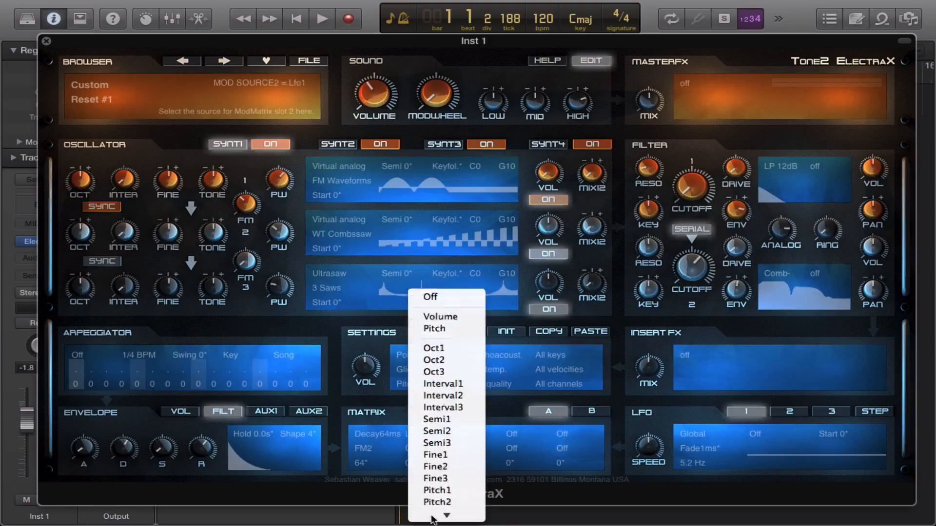
scroll(418, 484, down, 3)
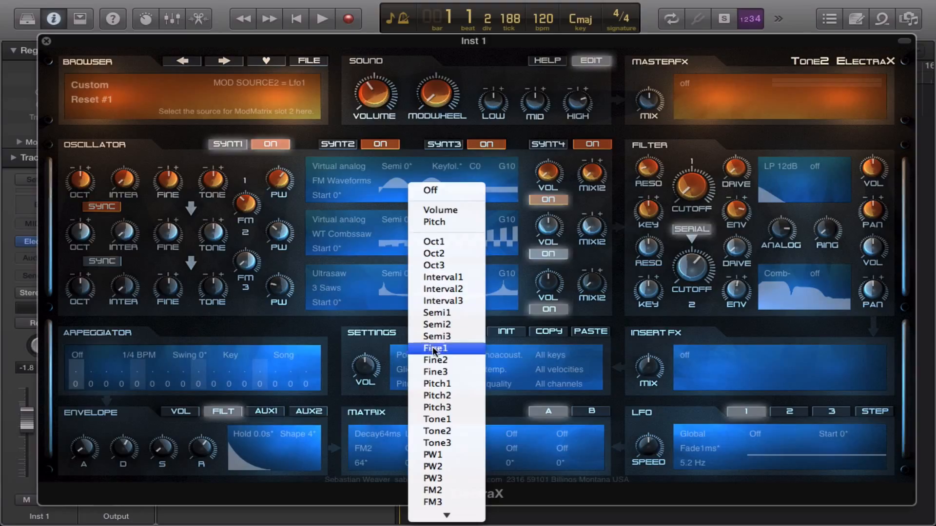
click(442, 456)
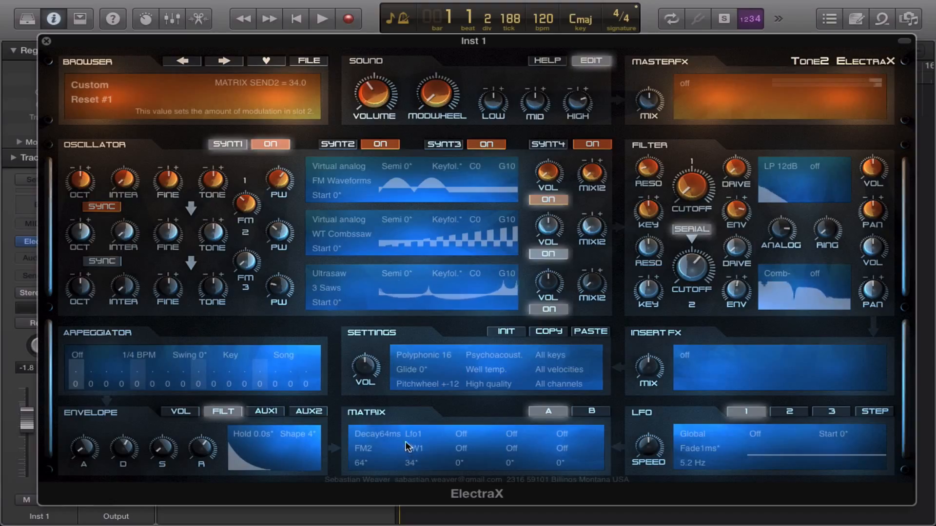
click(410, 449)
mouse_move(425, 521)
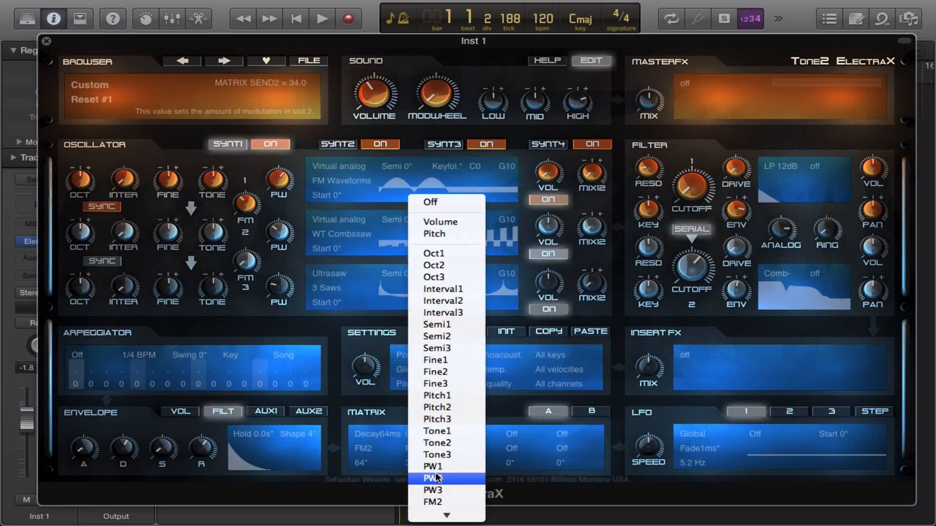
click(439, 480)
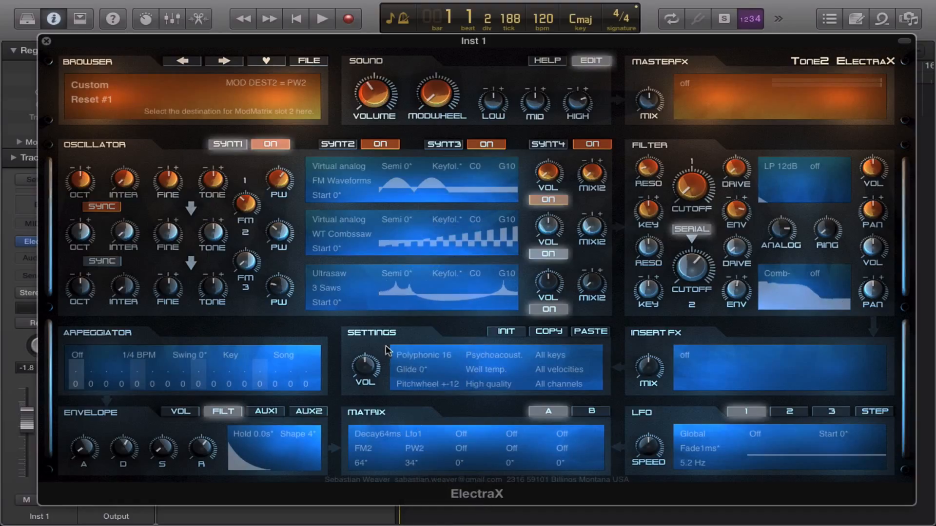
- Set LFO 1 to a Triangle waveform with a speed of 0.71 Hz
click(757, 432)
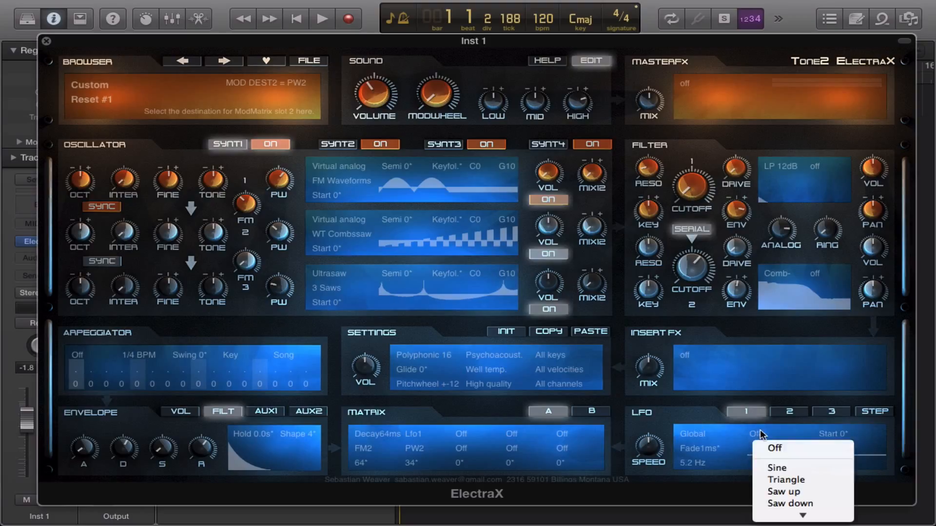
click(763, 478)
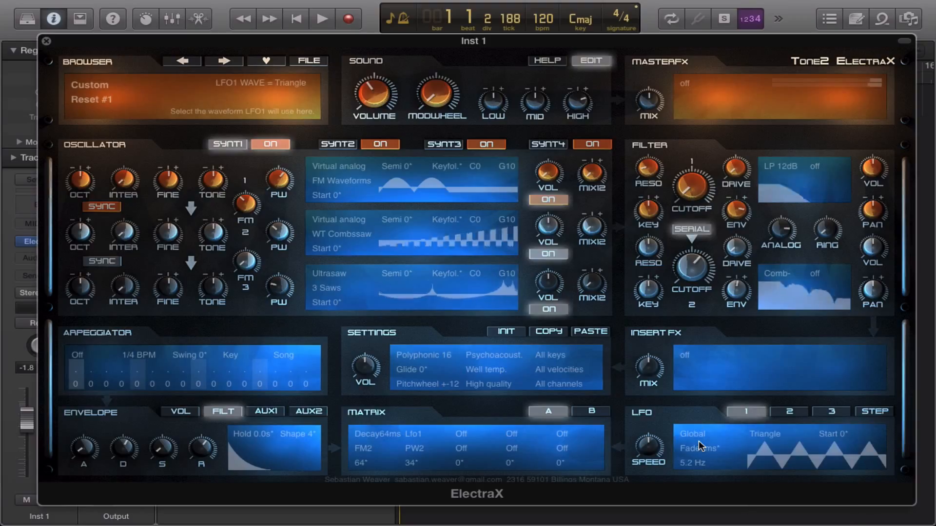
drag(649, 448, 656, 468)
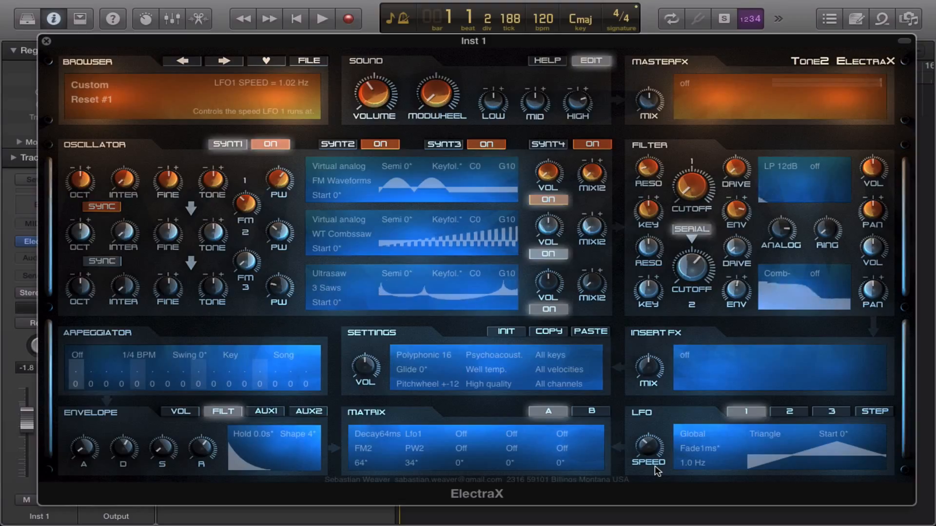
drag(654, 466, 651, 504)
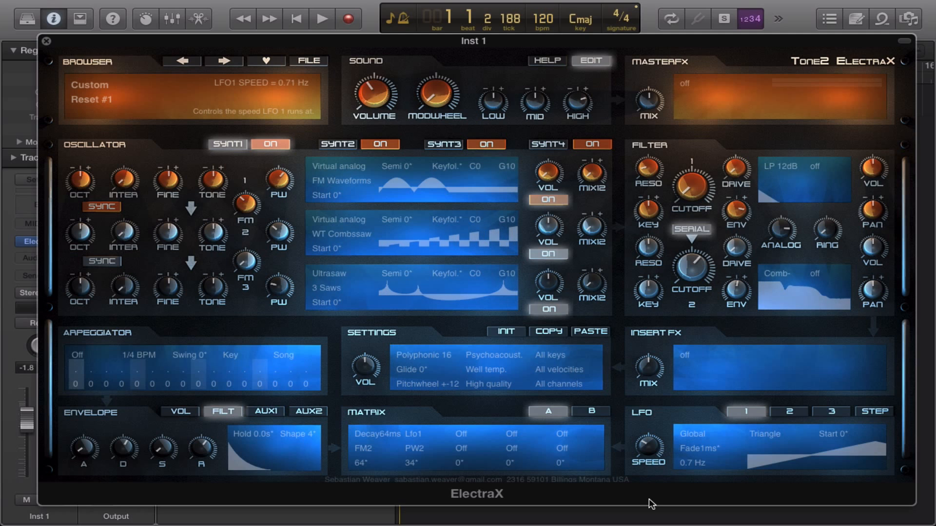
- Route Lfo1 to Cutoff2 with a modulation amount of 27 in matrix slot 3
click(449, 439)
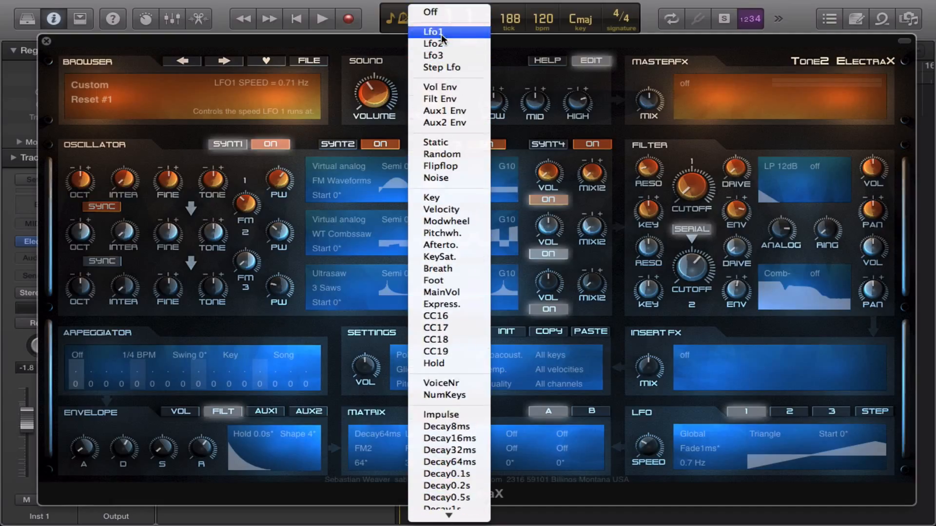
click(441, 34)
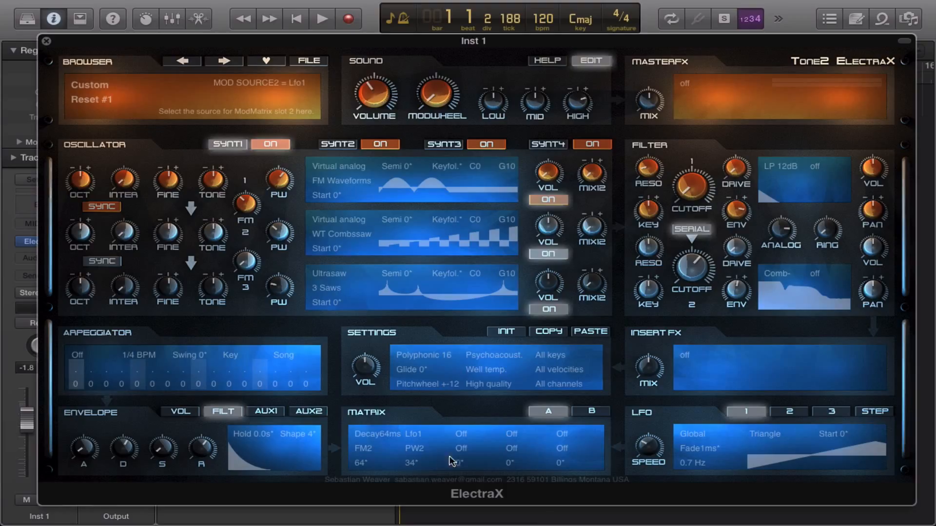
click(456, 440)
click(465, 466)
click(461, 448)
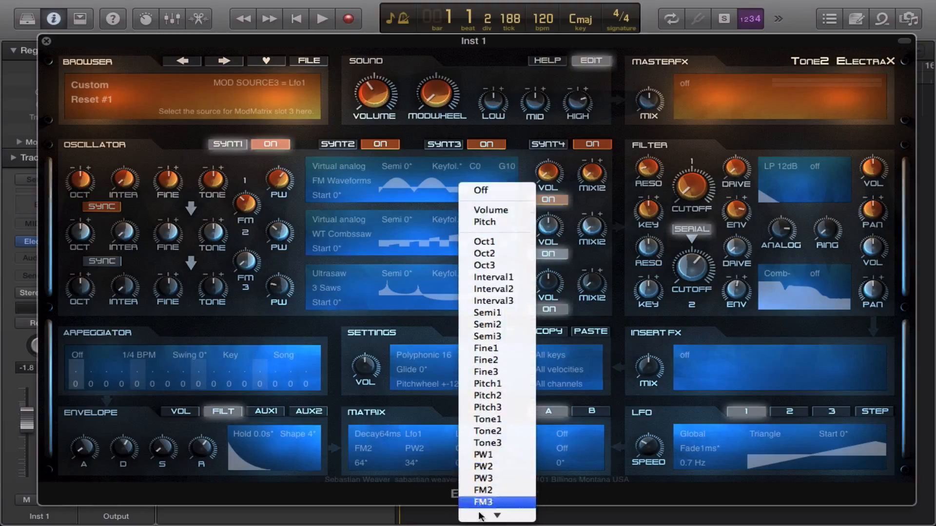
click(481, 498)
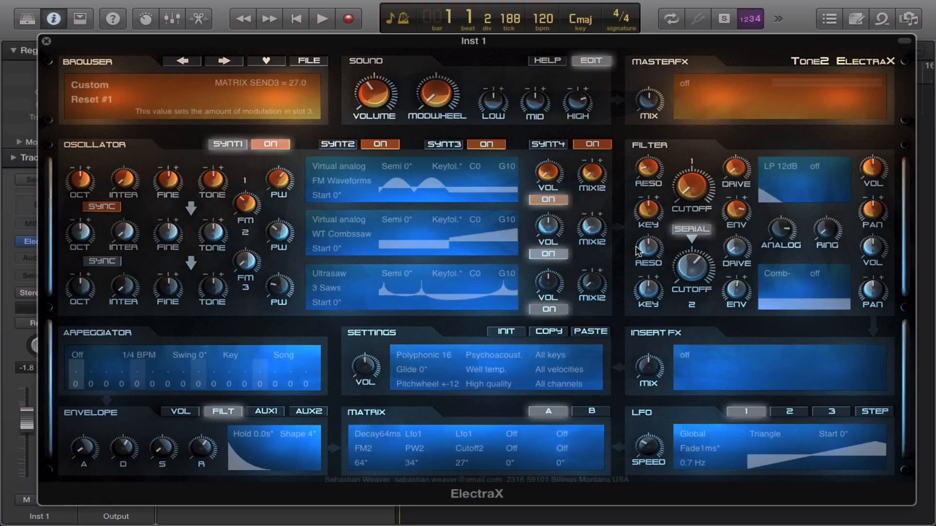
- Set filter 2's resonance to 66, its drive to Fuzz at 29 and its cutoff to 1609 Hz
mouse_move(646, 248)
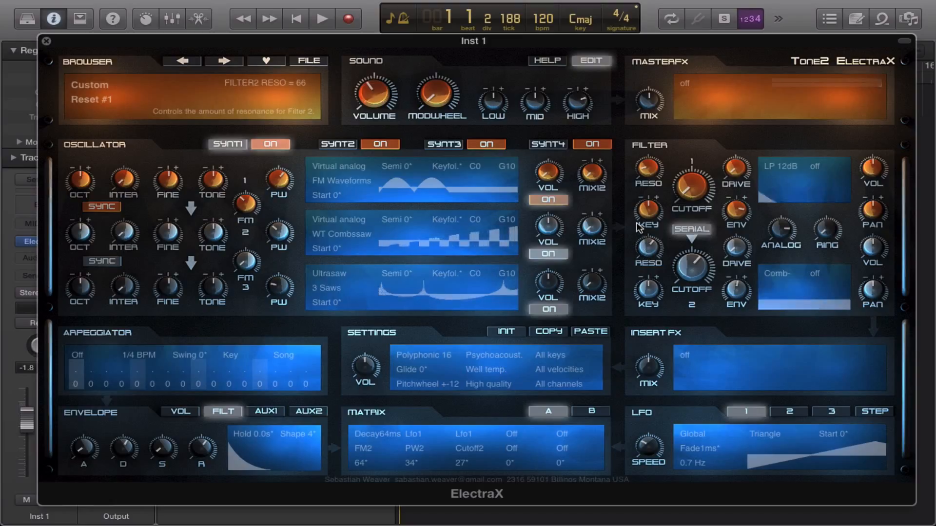
click(816, 275)
click(839, 332)
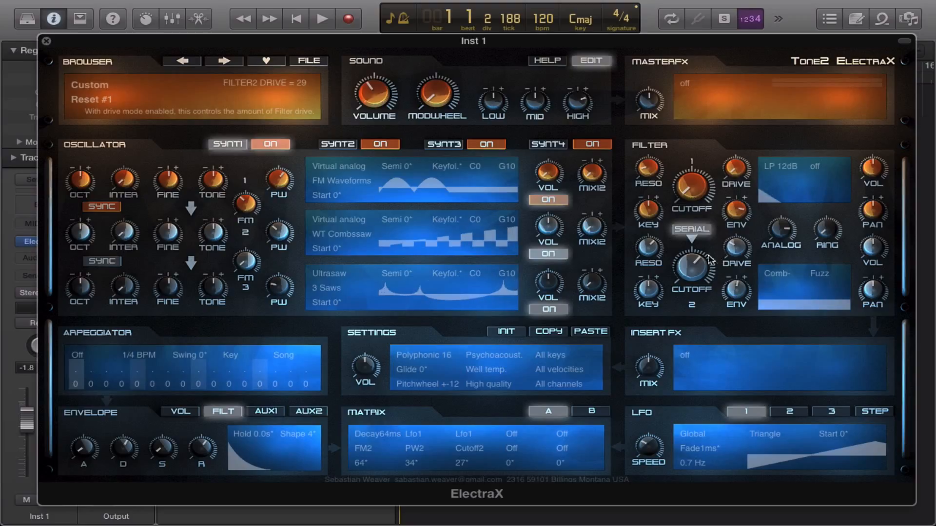
mouse_move(707, 260)
mouse_down()
mouse_move(698, 276)
mouse_move(692, 255)
mouse_up()
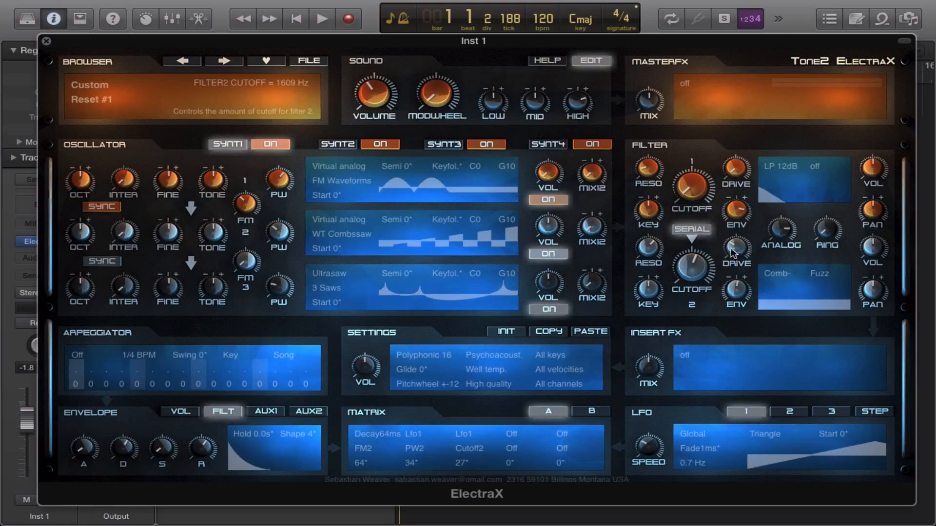
- Switch filter 2's drive type to Soft and set its drive amount to 53
click(830, 275)
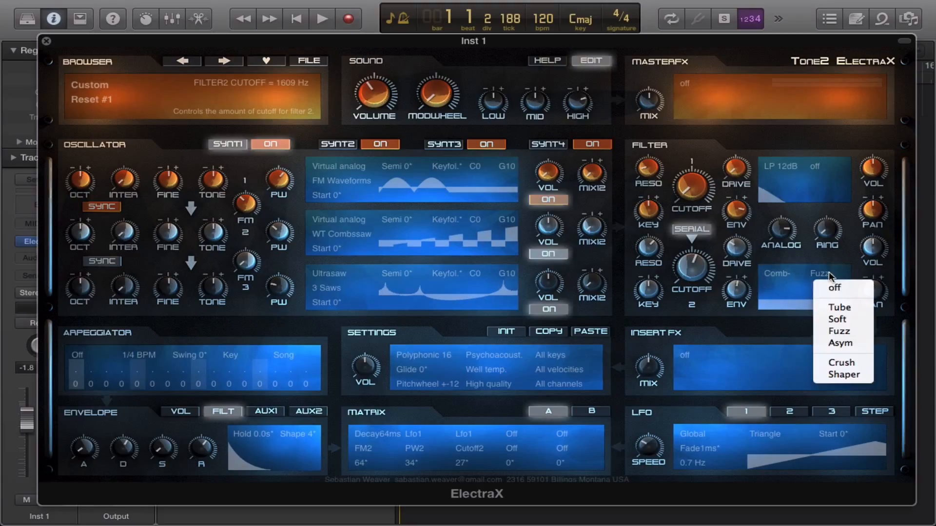
click(837, 317)
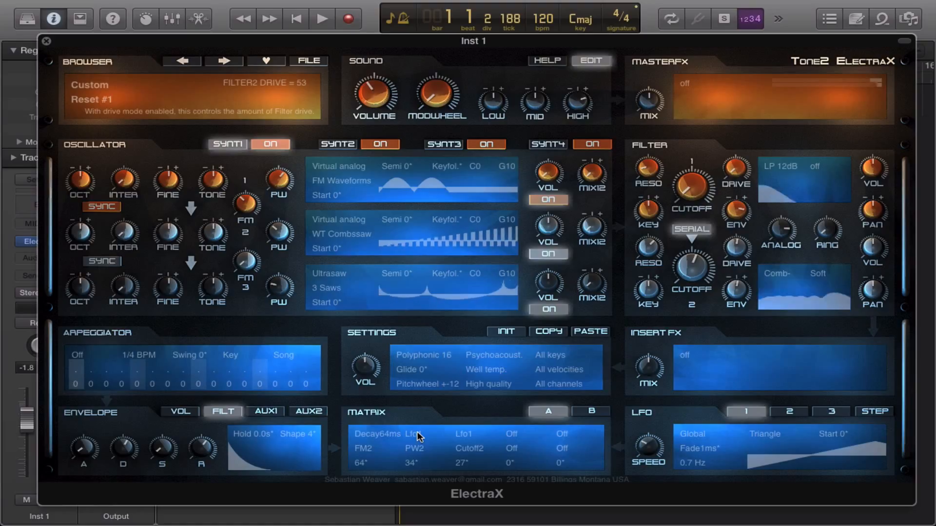
click(535, 451)
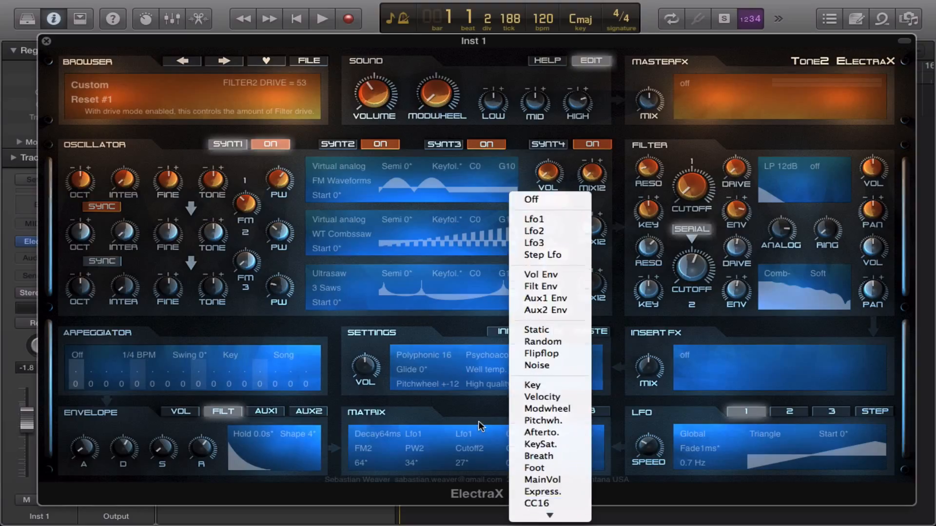
click(491, 432)
click(492, 433)
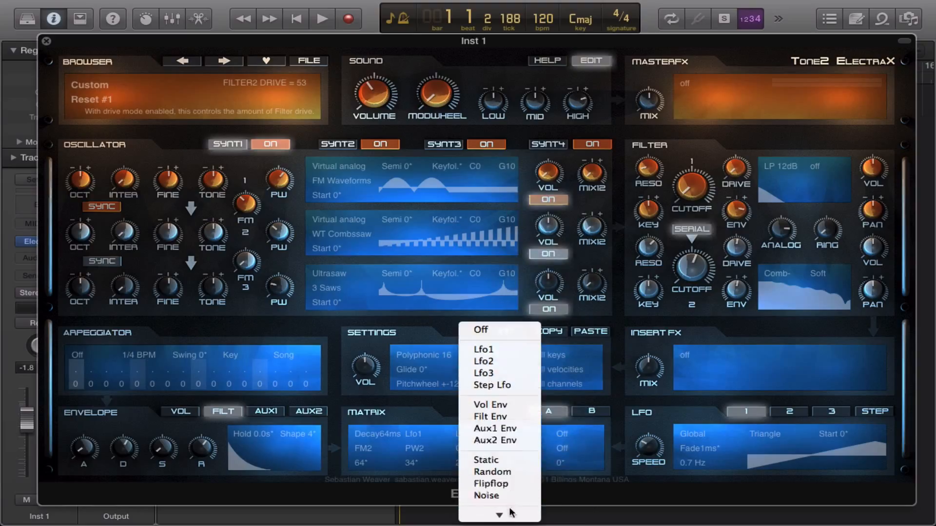
click(487, 434)
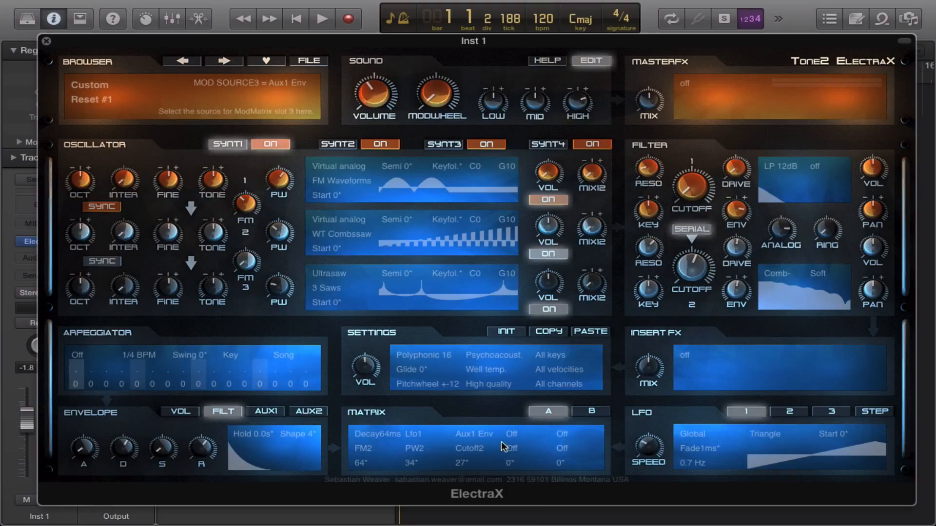
click(485, 435)
click(487, 463)
- Set the modulation source of matrix slots 4 and 5 to Aux1 Env
click(510, 439)
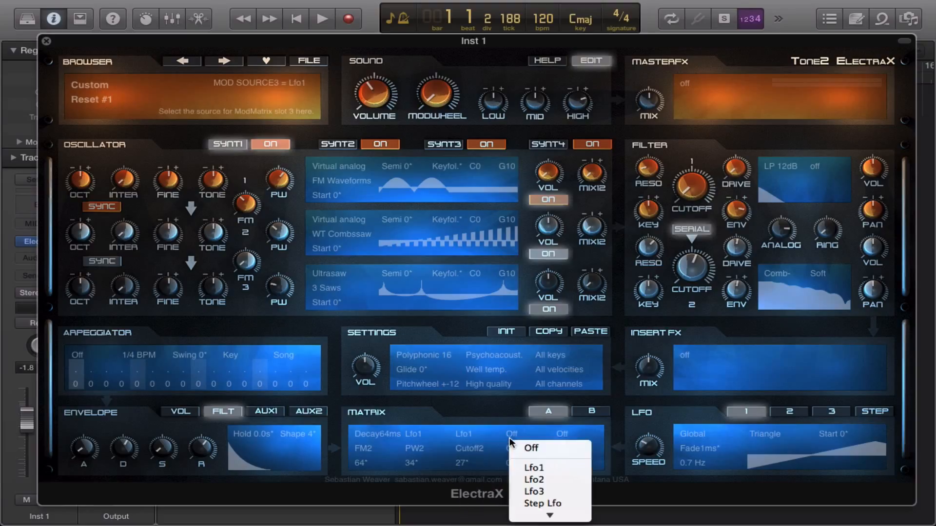
click(532, 408)
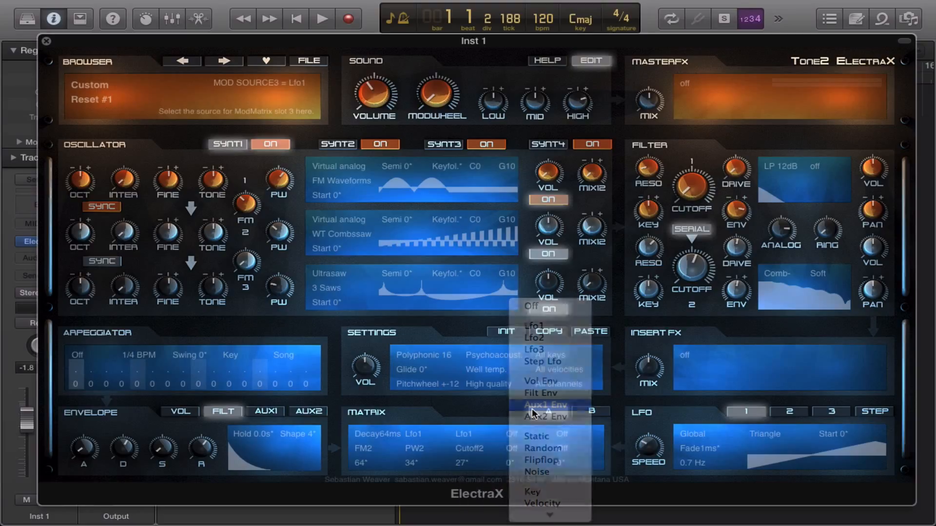
click(561, 432)
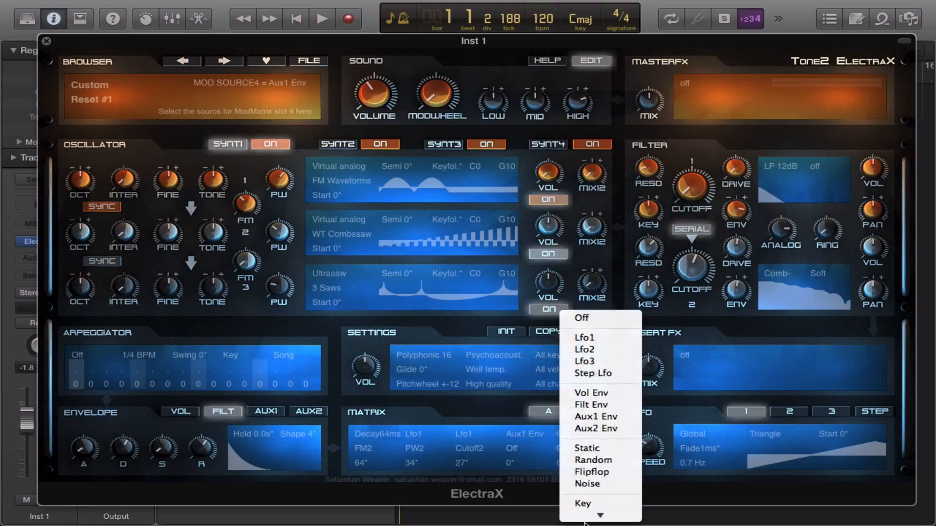
click(586, 396)
- Set matrix slot 4's destination to PW3 with a modulation amount of 29
click(512, 449)
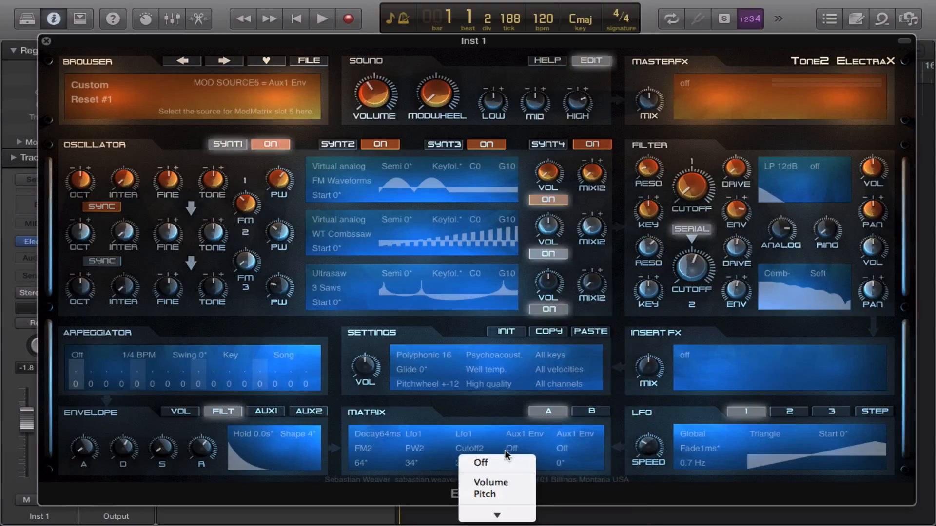
click(516, 452)
click(516, 452)
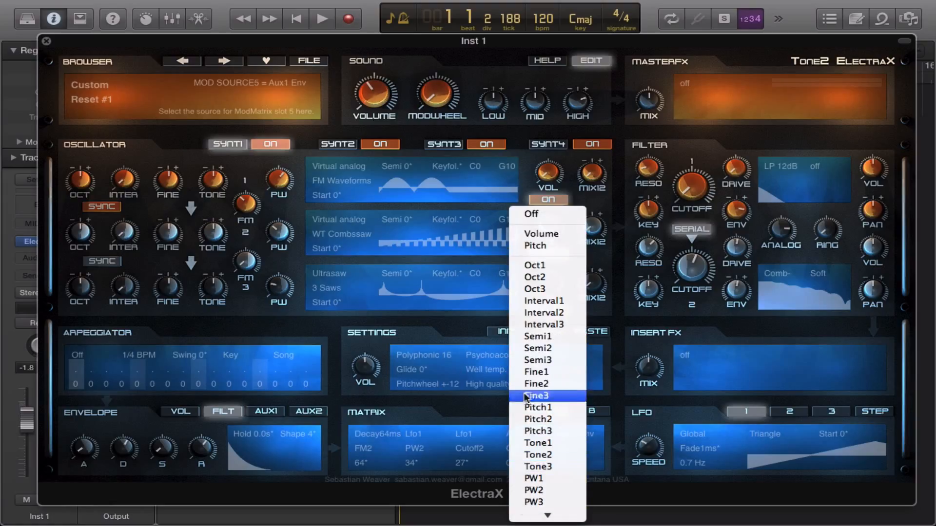
mouse_move(529, 524)
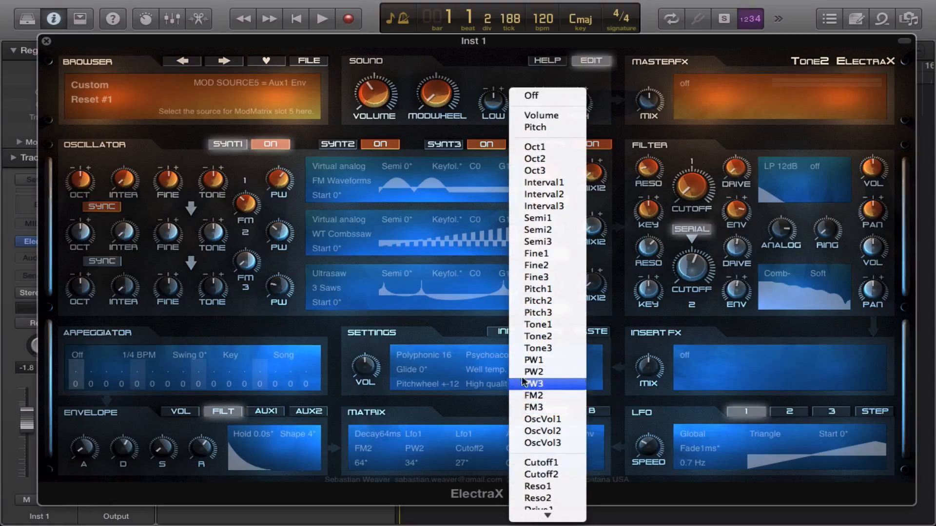
click(523, 384)
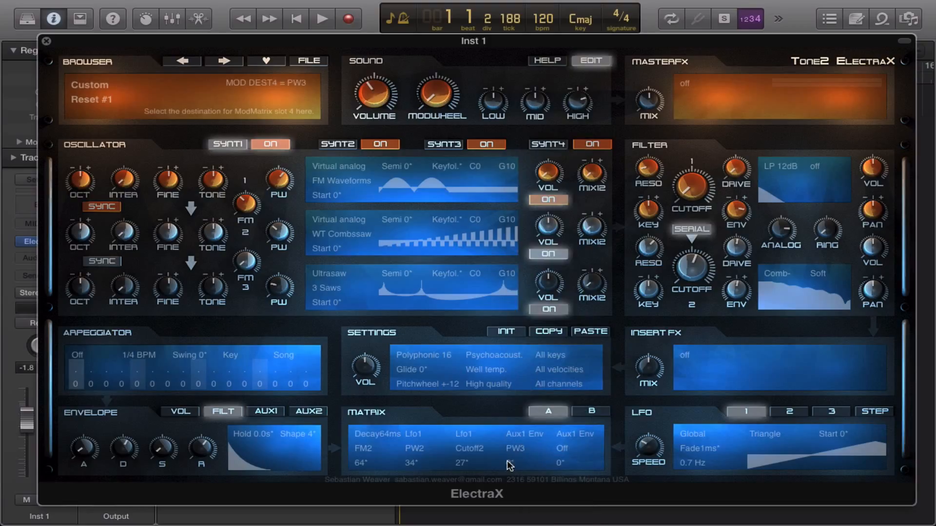
scroll(502, 444, up, 4)
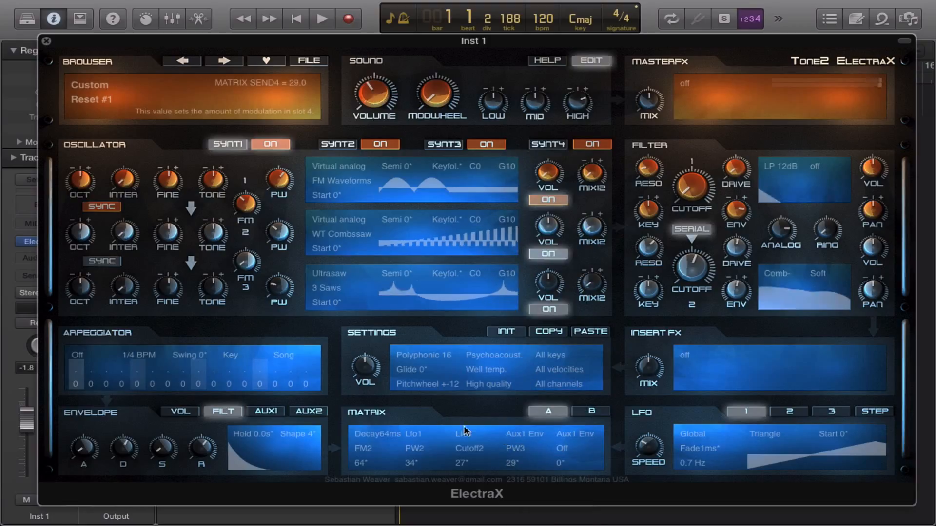
- Shape the Aux1 envelope with a 0.57 sec decay, a lower sustain and a 0.45 sec release
click(272, 419)
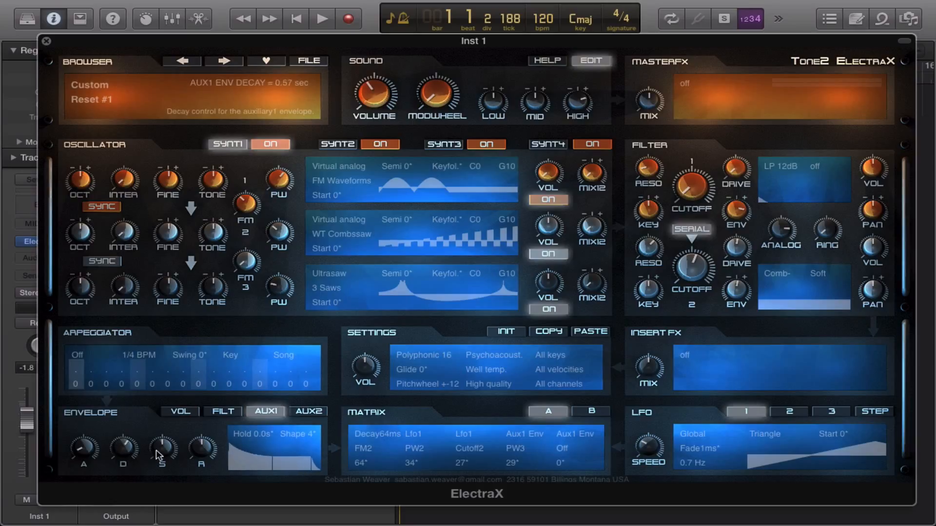
drag(156, 456, 161, 490)
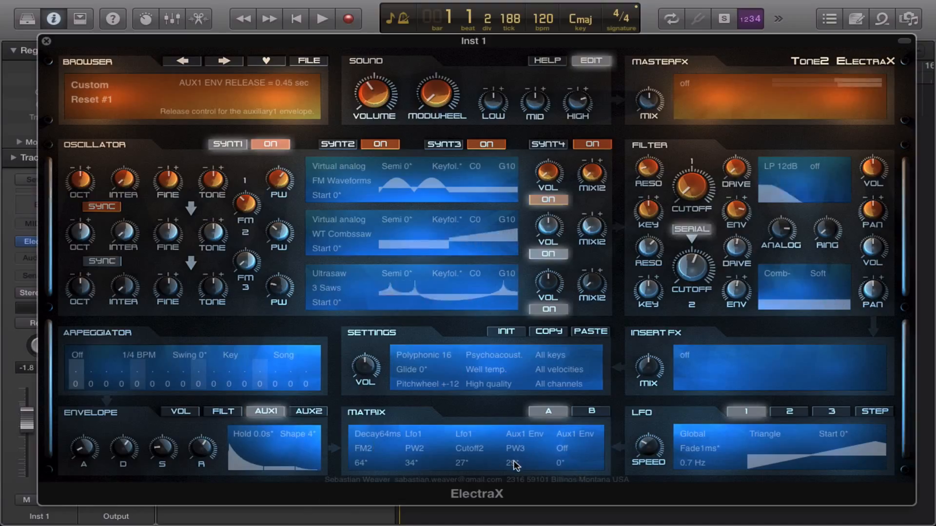
- Set matrix slot 4's amount to 27 and route slot 5 to FM2 with a modulation amount of 44
drag(512, 465, 496, 449)
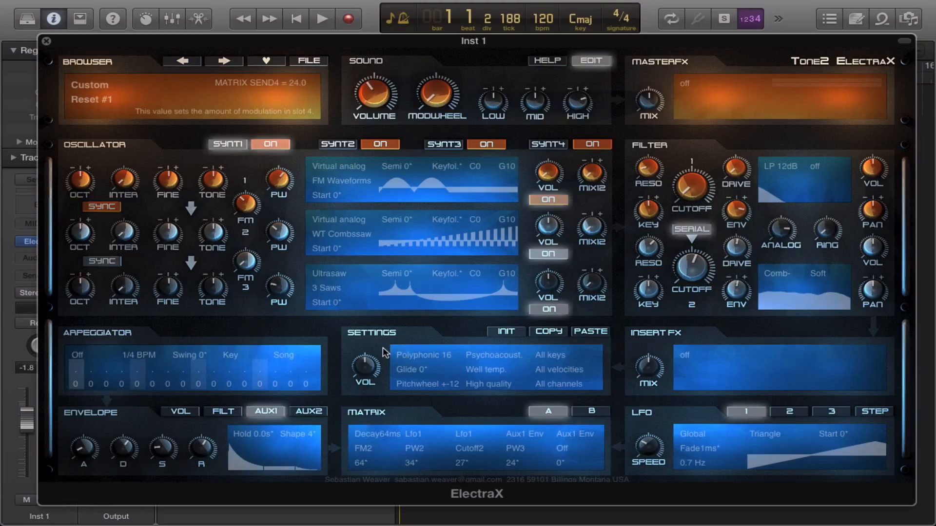
click(564, 447)
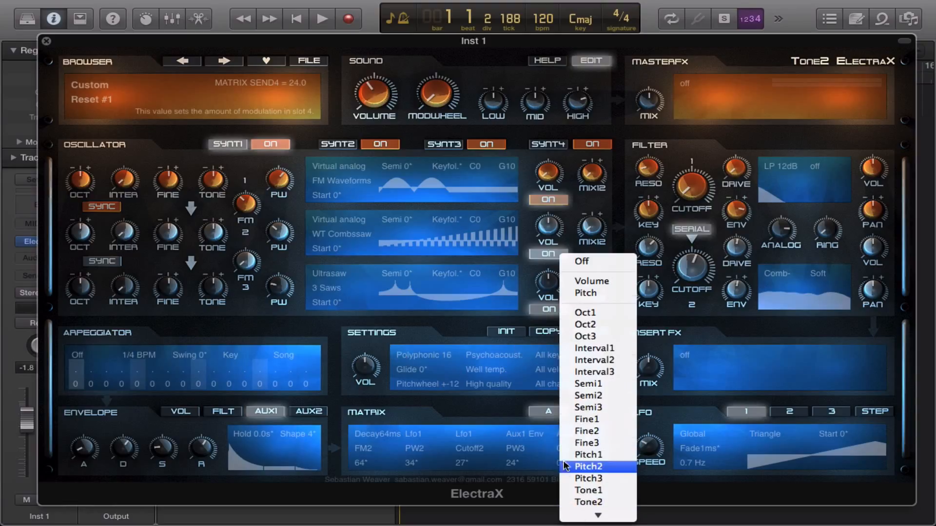
scroll(580, 468, down, 5)
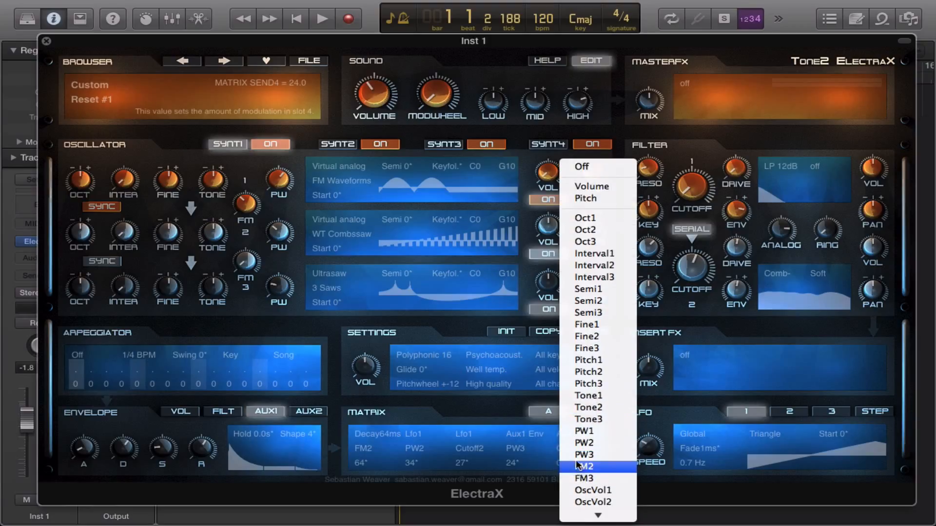
click(580, 467)
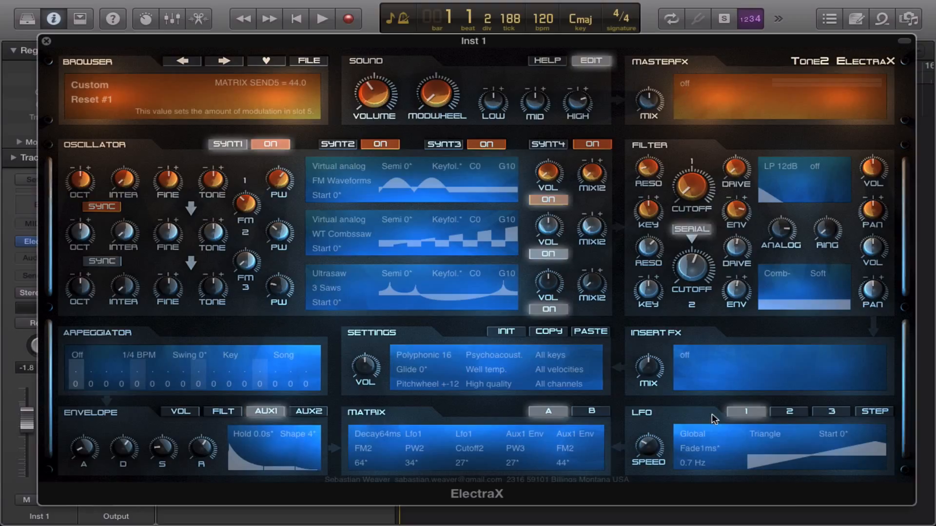
- Load Reverb Cathedral as the insert effect with size 40.7m, diffuse 29%, predelay 0.10s and mix 30
click(685, 358)
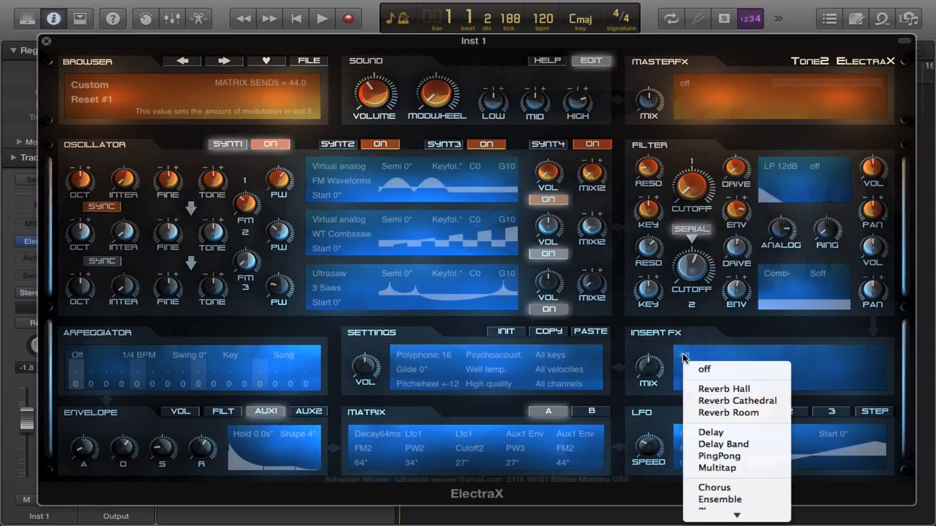
click(699, 402)
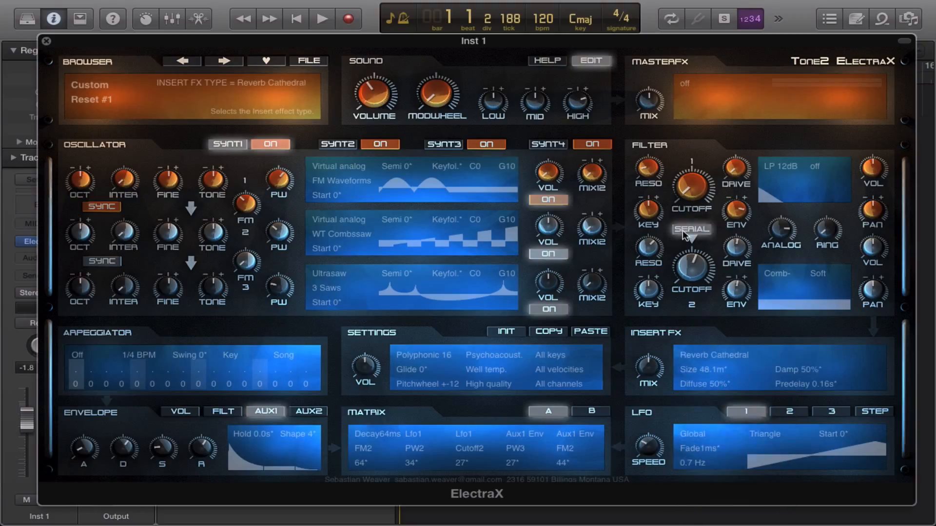
drag(708, 373, 720, 406)
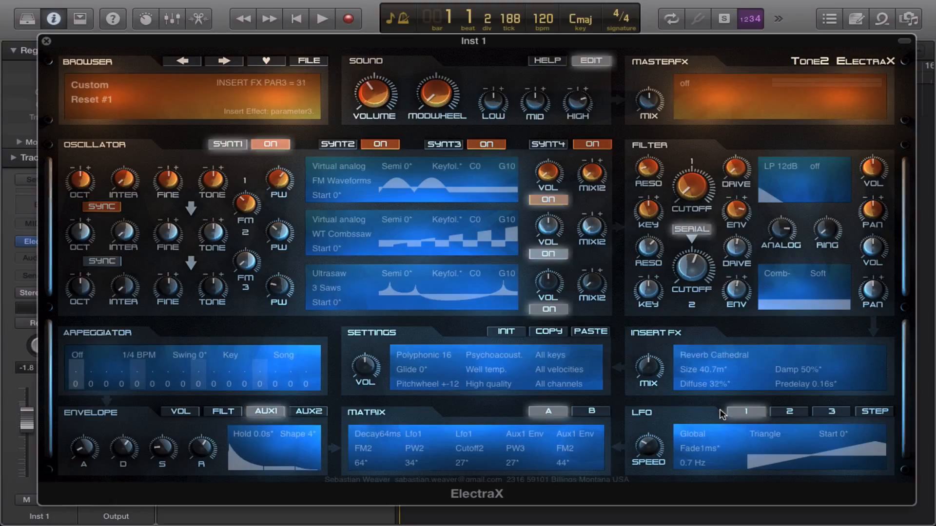
click(650, 366)
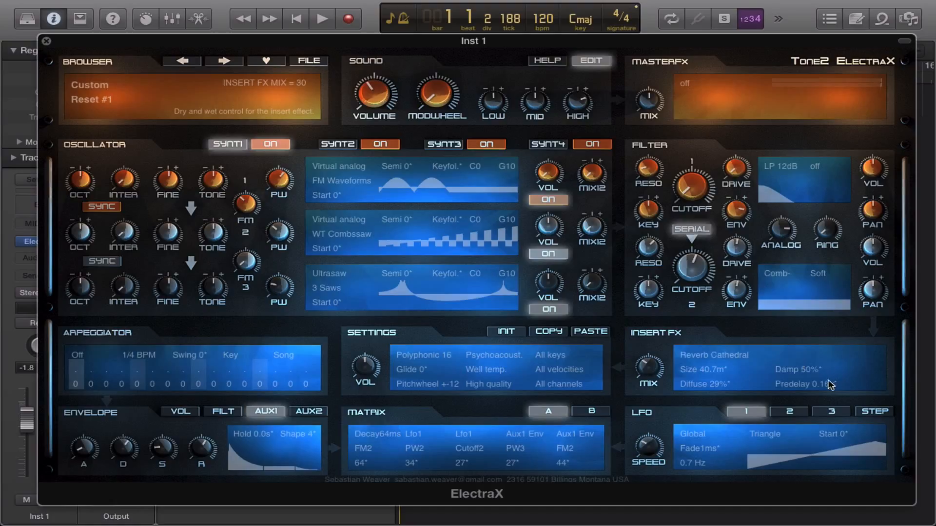
drag(825, 385, 826, 392)
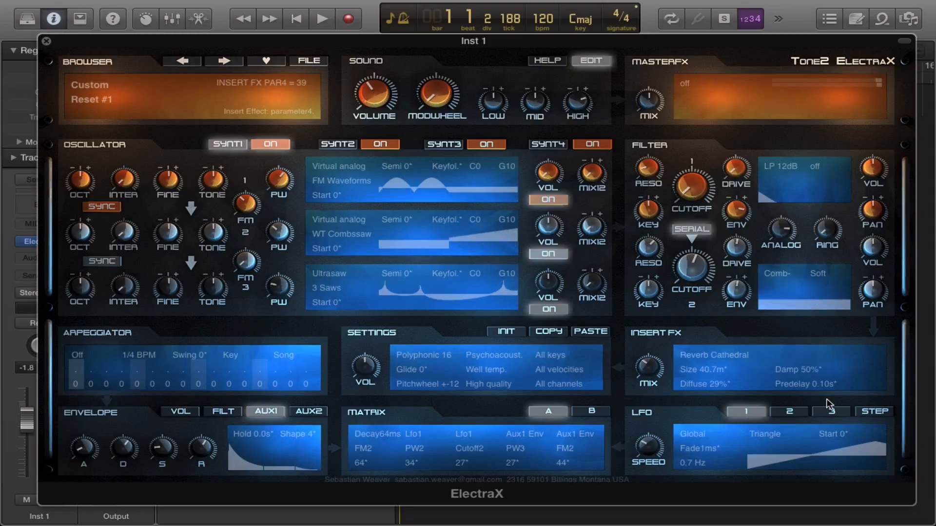
- Load Multitap as the master effect with the CCC_ pattern and adjust its mix
click(688, 85)
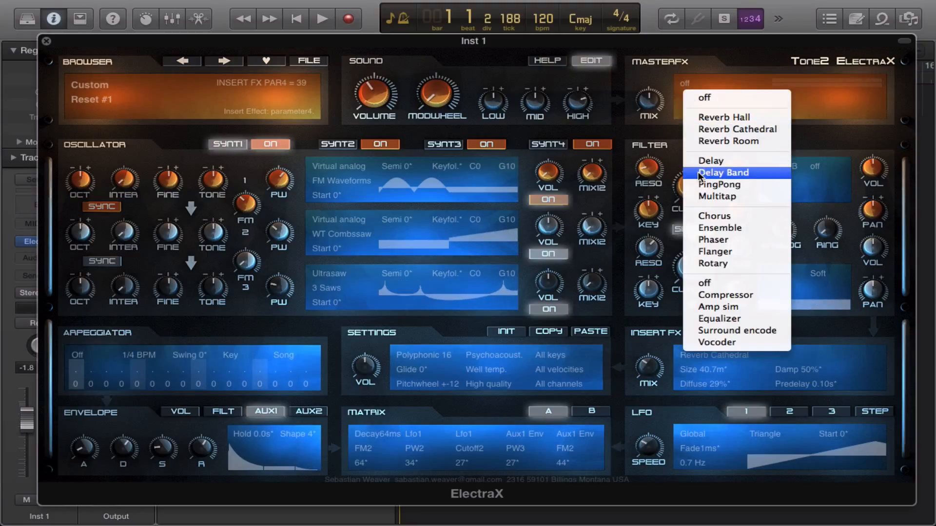
click(704, 197)
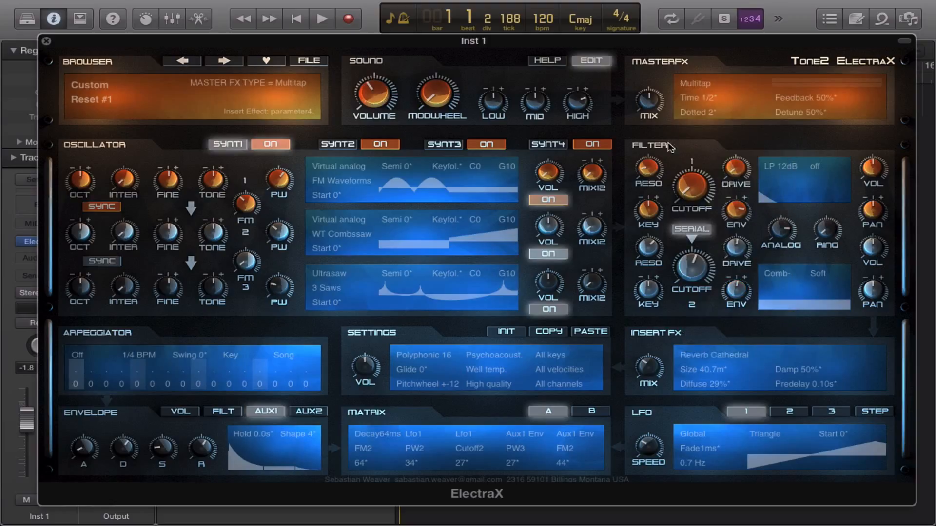
drag(715, 116, 719, 156)
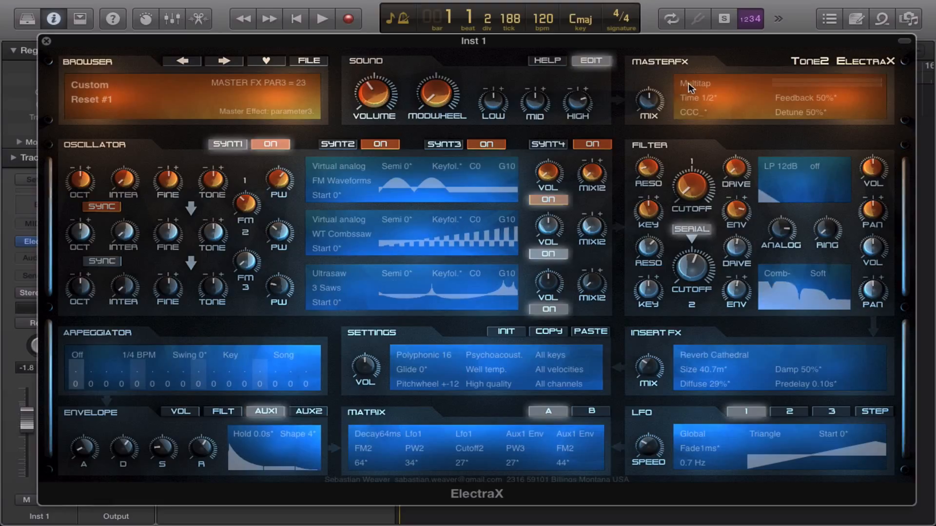
drag(654, 100, 655, 116)
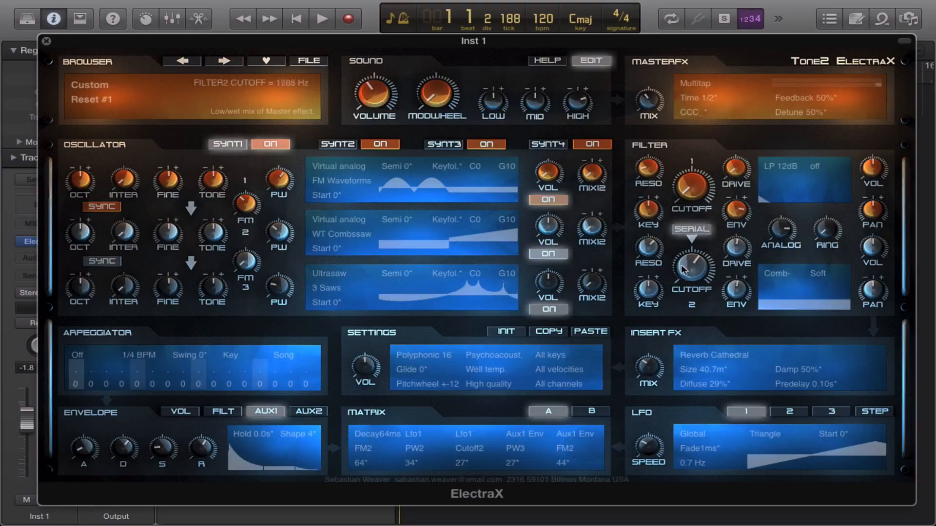
- Set filter 2's cutoff to 1561 Hz and the master effect's mix to 54
drag(675, 250, 673, 269)
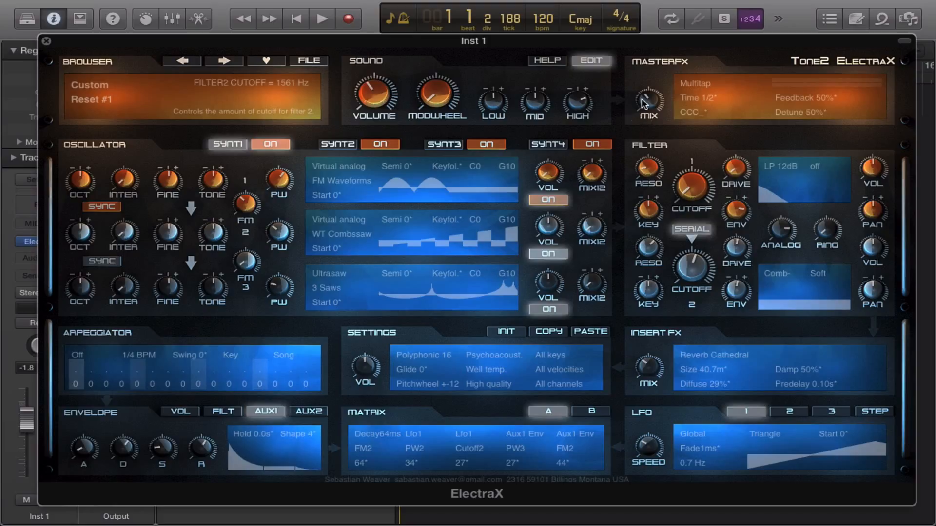
drag(643, 101, 639, 67)
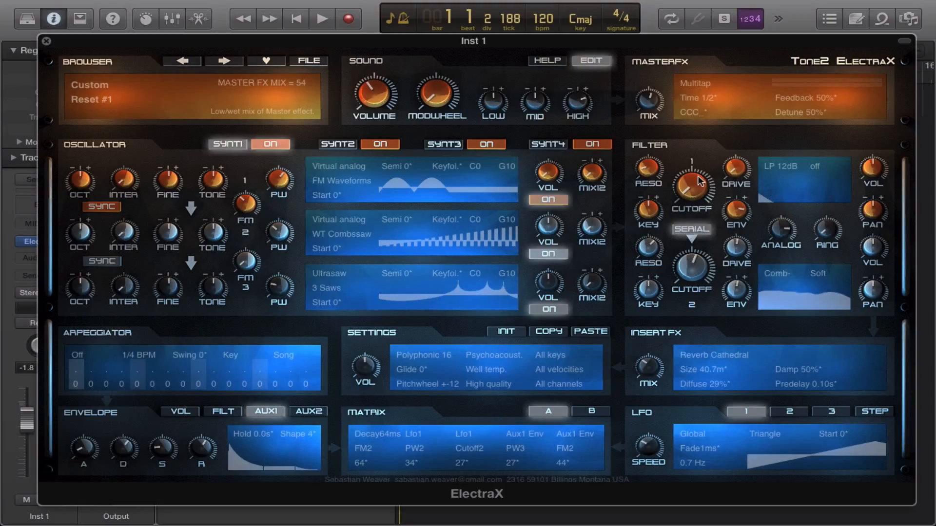
- Set filter 1's envelope amount to 83 and oscillator 1's tone to 43
drag(734, 204, 727, 196)
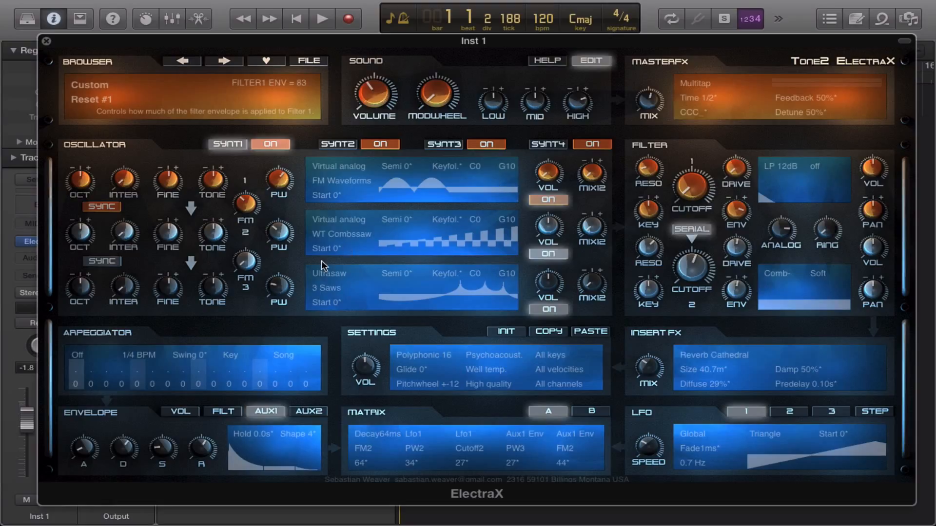
click(219, 181)
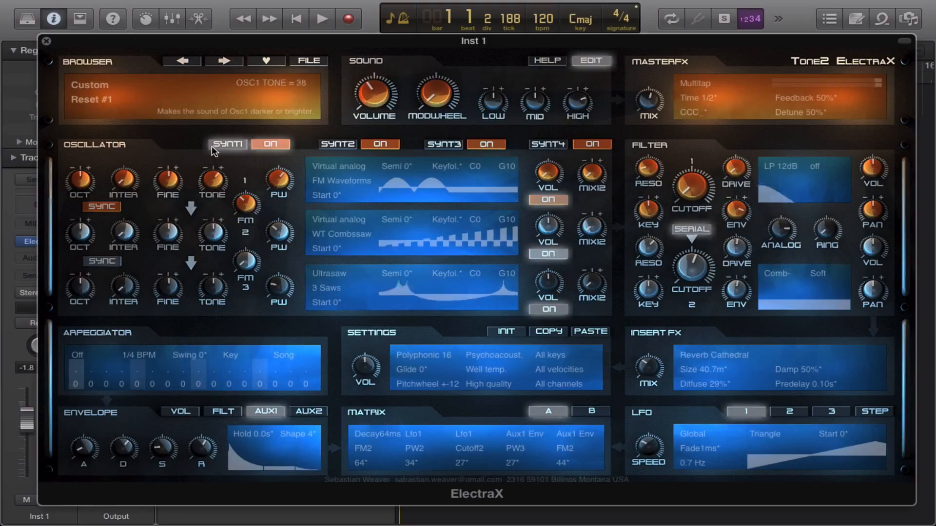
drag(201, 125, 169, 108)
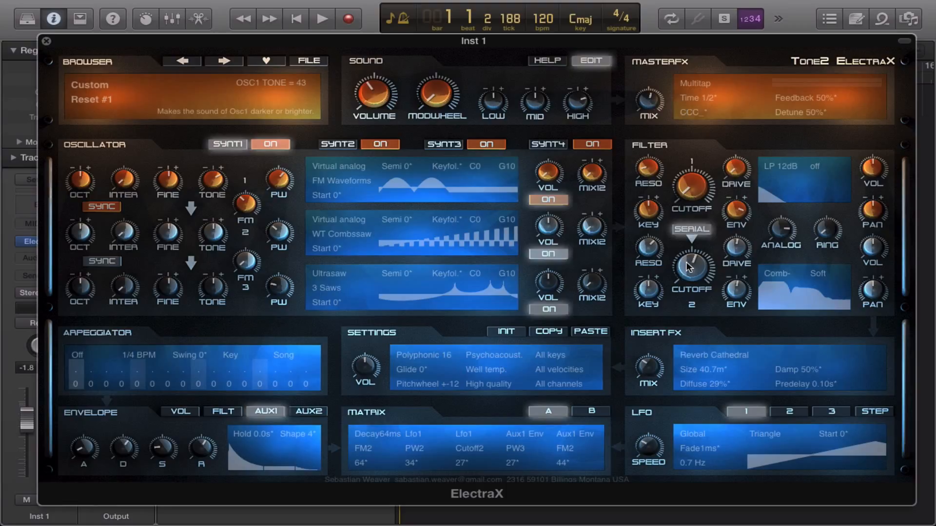
- Set filter 2's cutoff to 2238 Hz and oscillator 1's pulse width to 18
drag(689, 264, 687, 254)
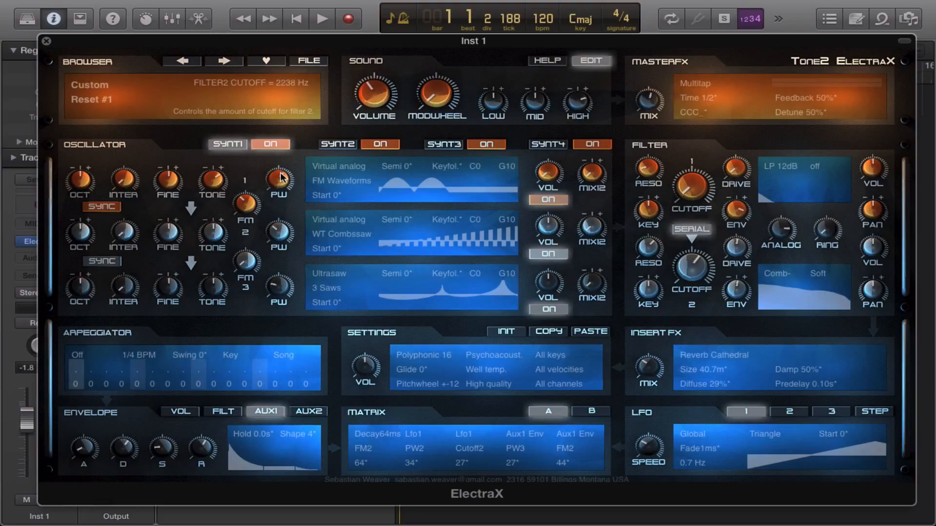
scroll(281, 178, up, 2)
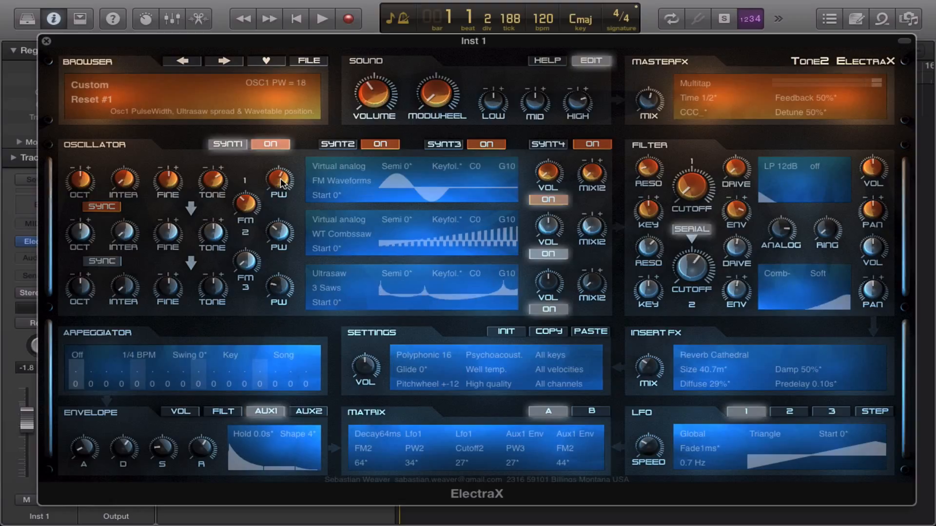
- Set oscillator 1's pulse width to 36 and oscillator 2's tone to -1
mouse_move(281, 183)
mouse_down()
mouse_move(279, 199)
mouse_move(280, 146)
mouse_move(271, 165)
mouse_move(263, 146)
mouse_move(275, 170)
mouse_up()
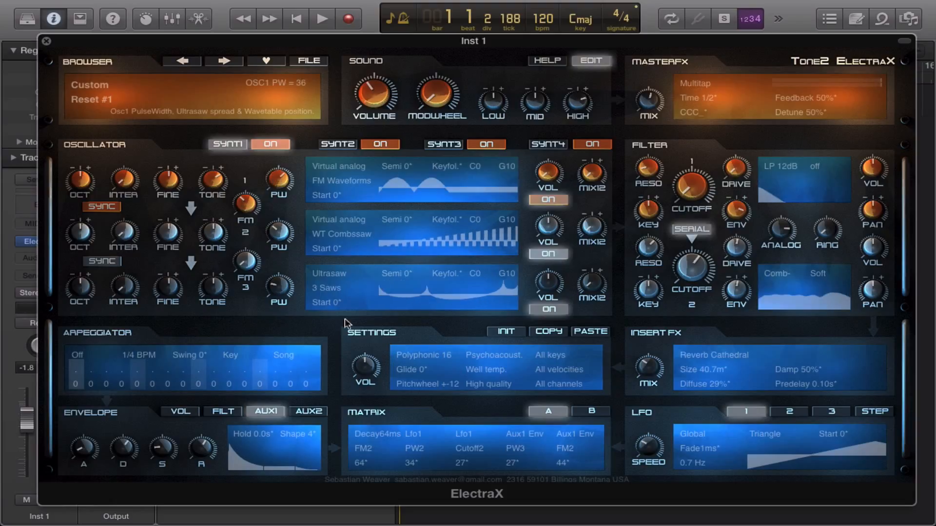
drag(212, 234, 195, 222)
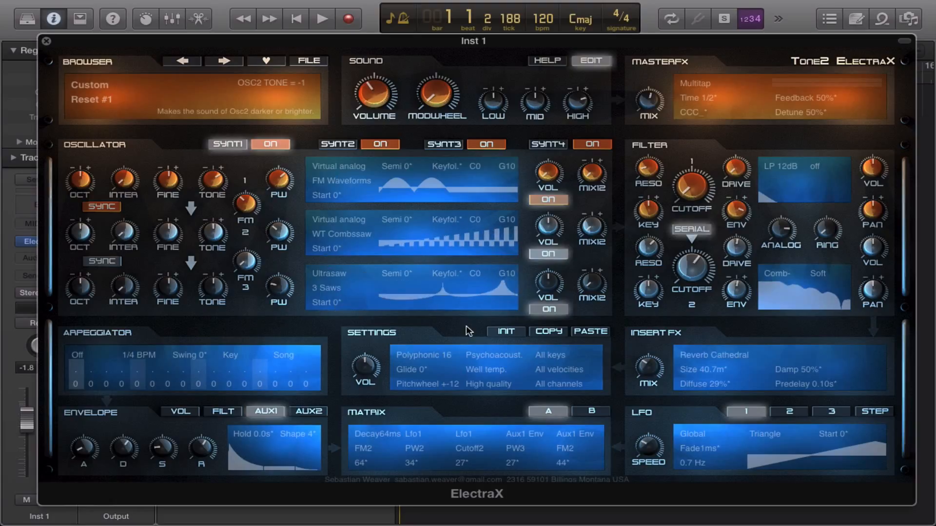
- Copy the sound to a second synth layer as 2x stereo unison light and set the master effect's mix to 39
click(549, 332)
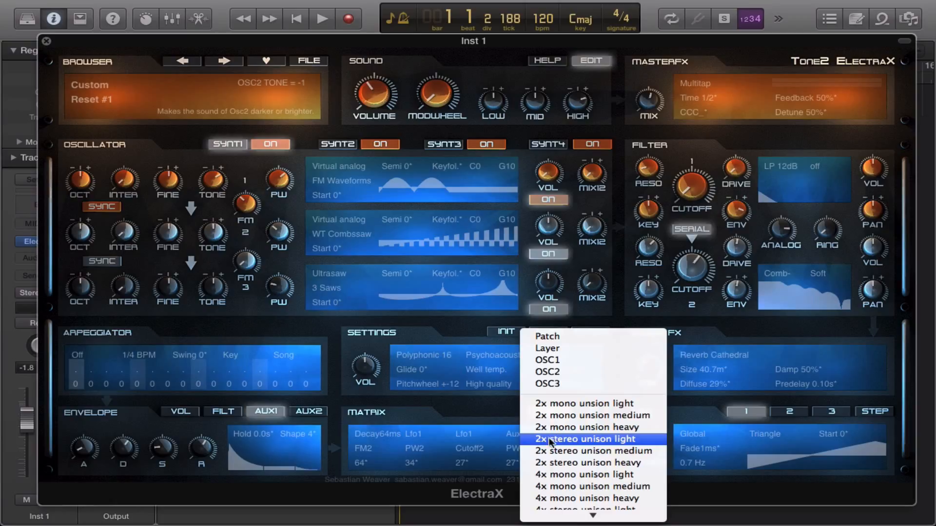
click(629, 440)
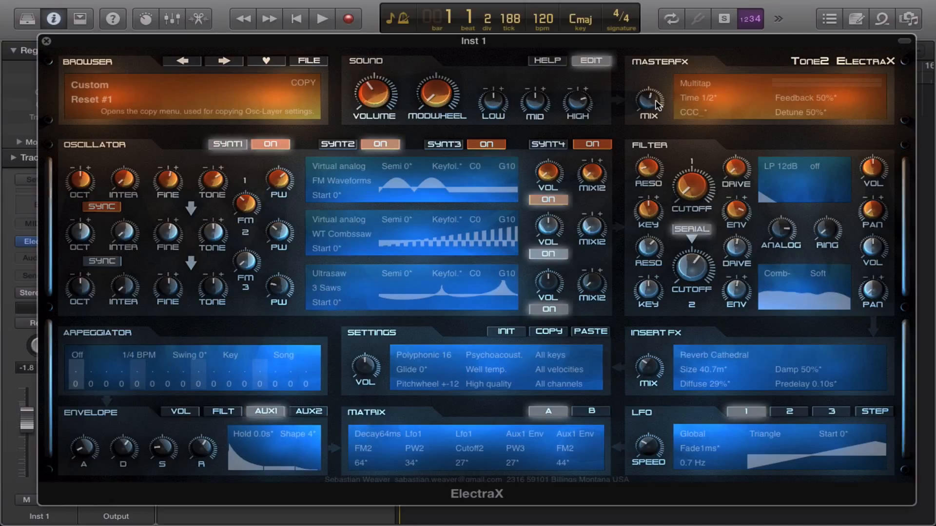
drag(655, 101, 647, 156)
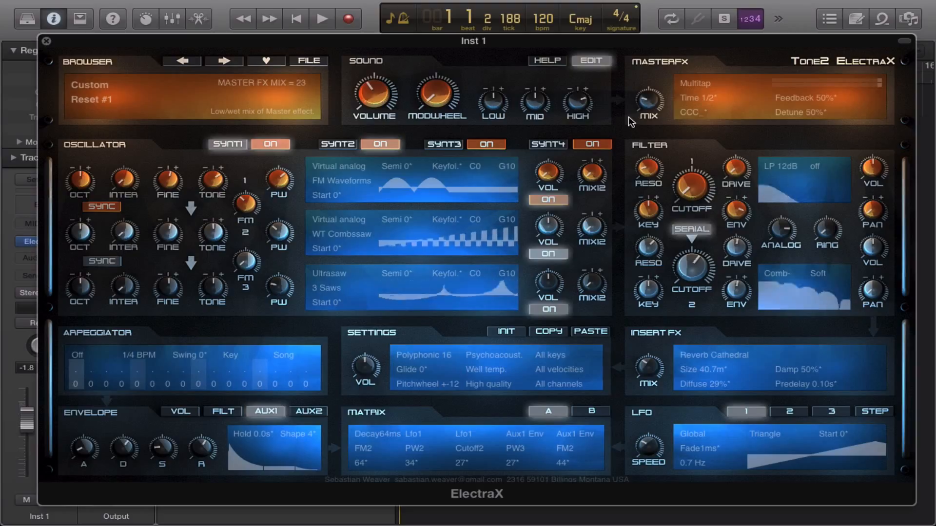
drag(631, 122, 637, 72)
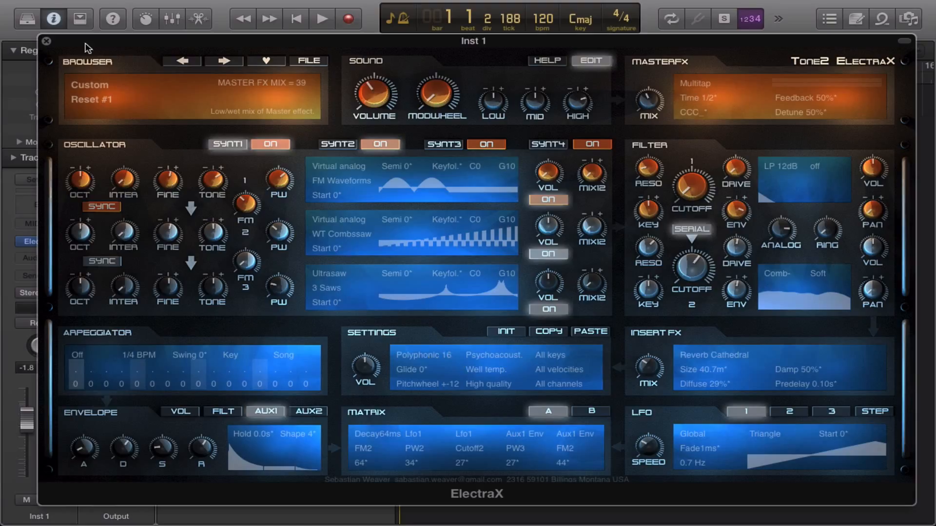
- Close the synth and Musical Typing windows and enable the cycle area over bars 1 to 4
click(47, 41)
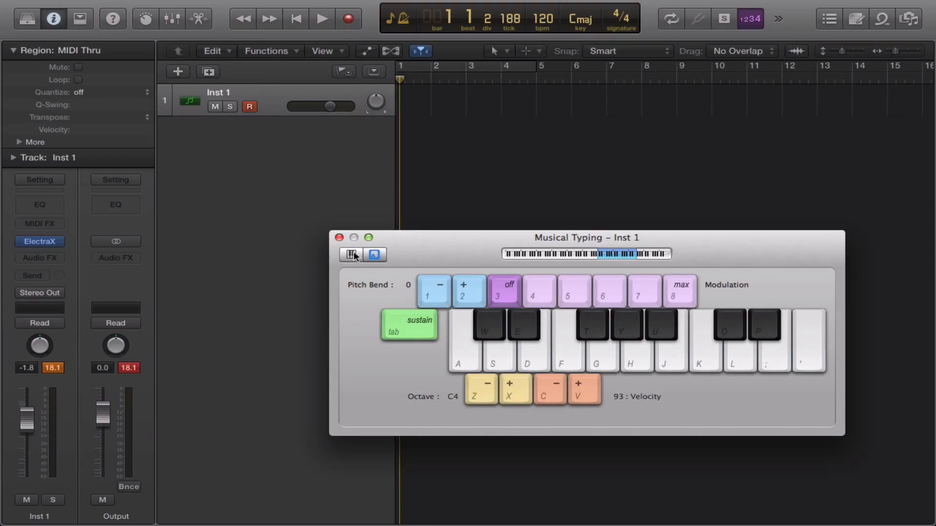
click(339, 238)
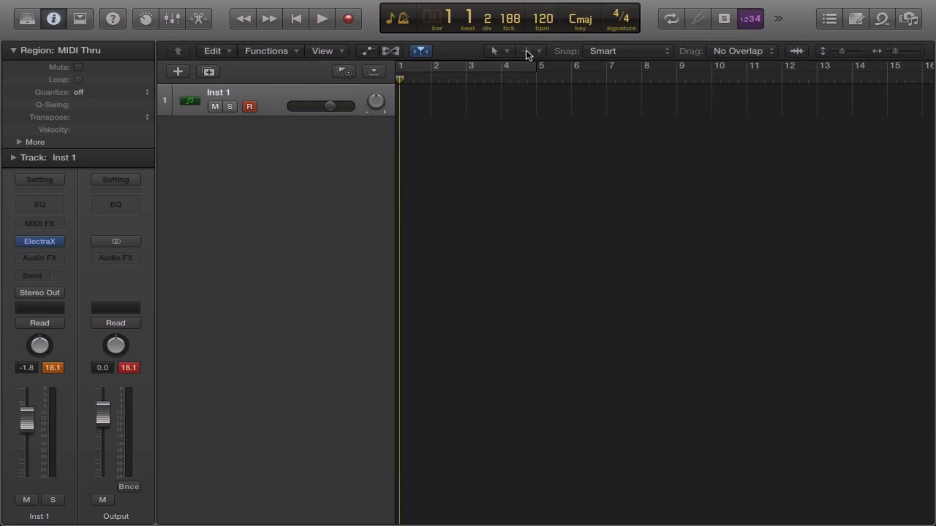
click(420, 68)
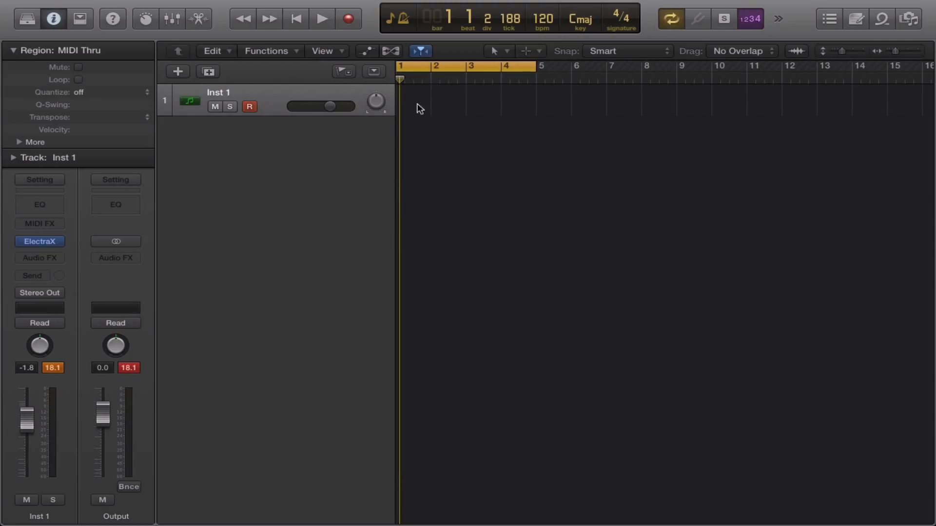
- Draw a MIDI region on the Inst 1 track with the Pencil Tool and extend it to four bars
click(496, 51)
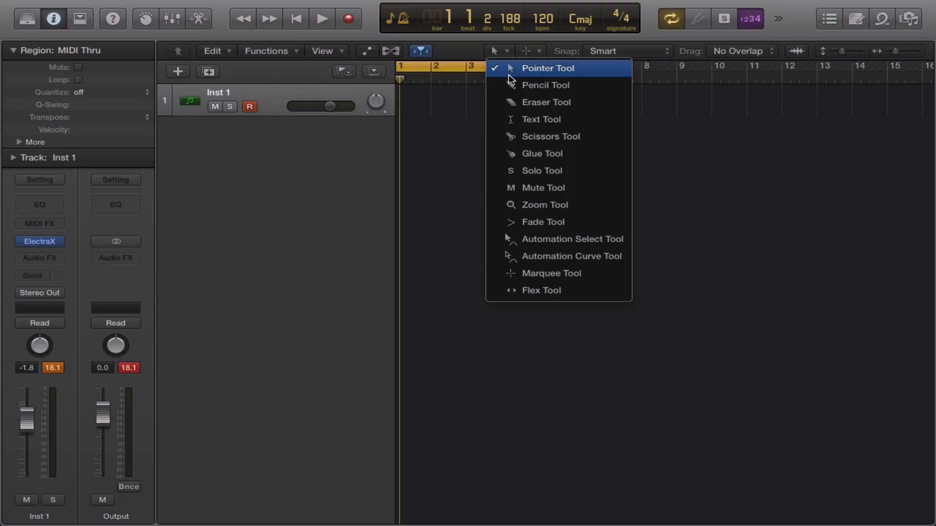
click(509, 76)
click(496, 51)
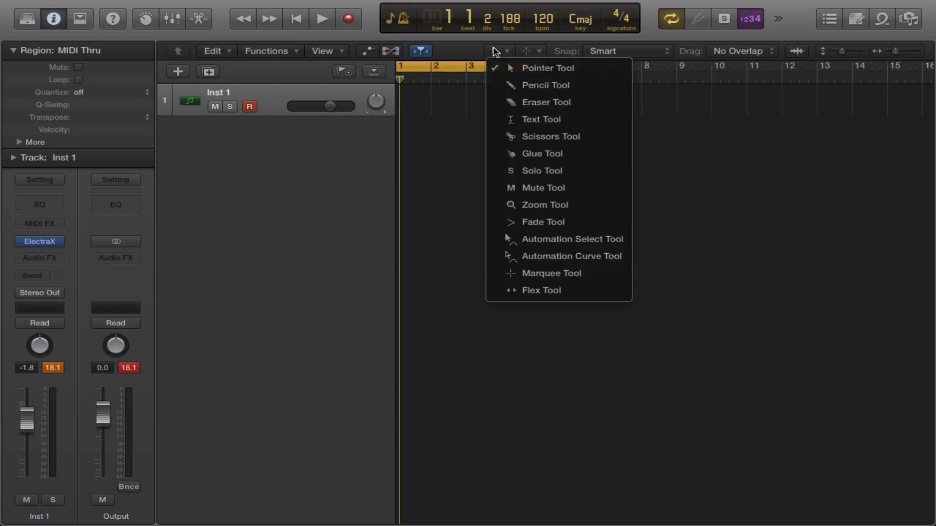
click(514, 86)
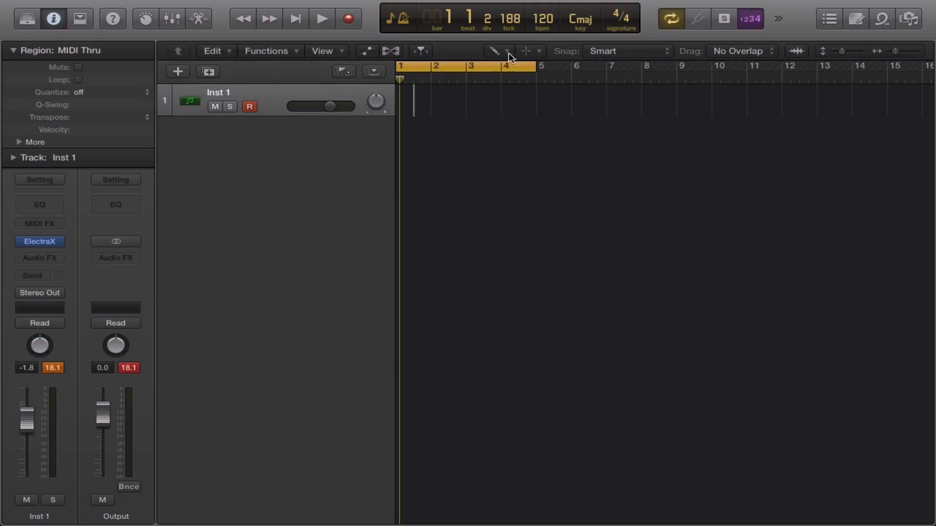
click(413, 116)
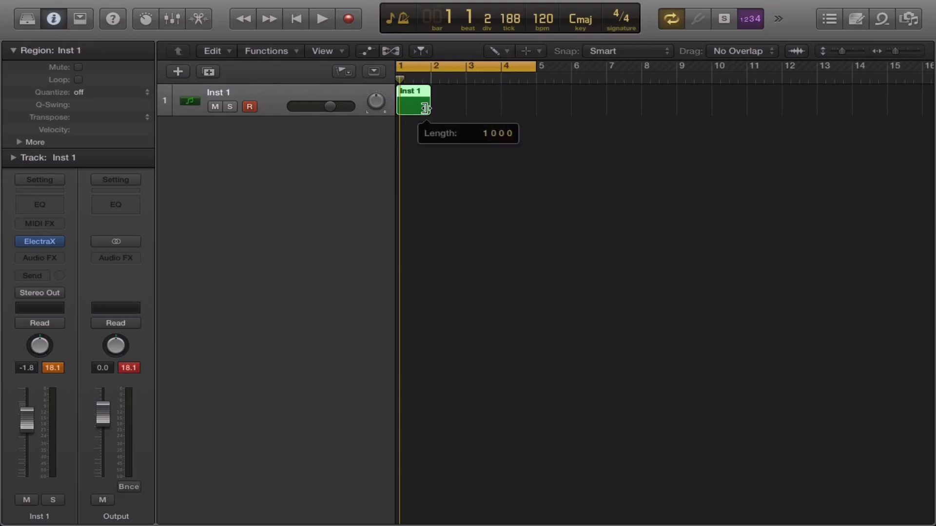
drag(423, 107, 535, 108)
- Make the Pointer Tool the primary tool and the Pencil Tool the secondary tool for the tracks area
click(506, 50)
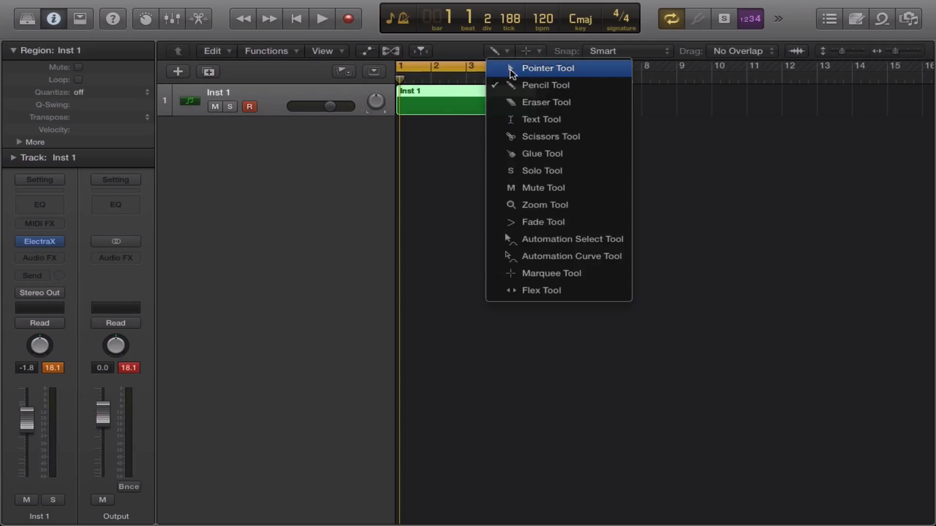
click(510, 69)
click(528, 51)
click(544, 84)
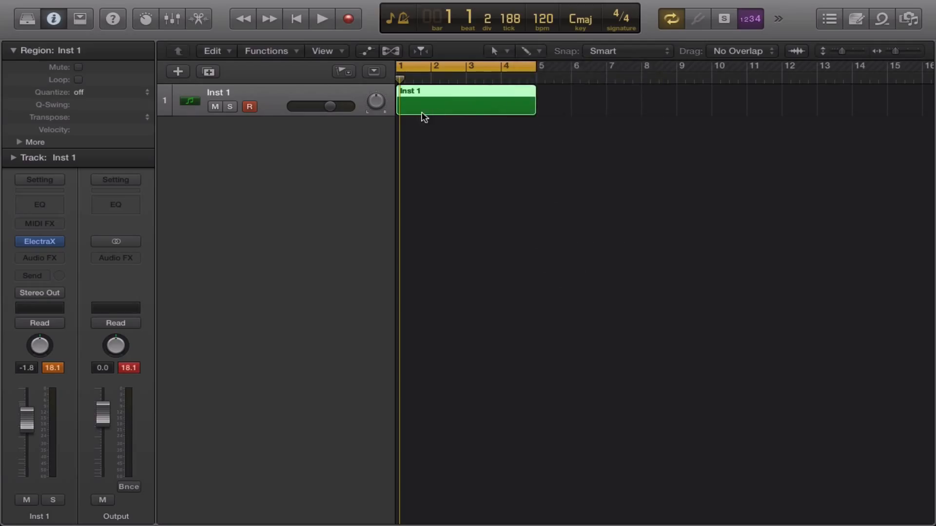
- Open the region in an enlarged Piano Roll and draw a quarter-note C#3 at the start of bar 1
key(e)
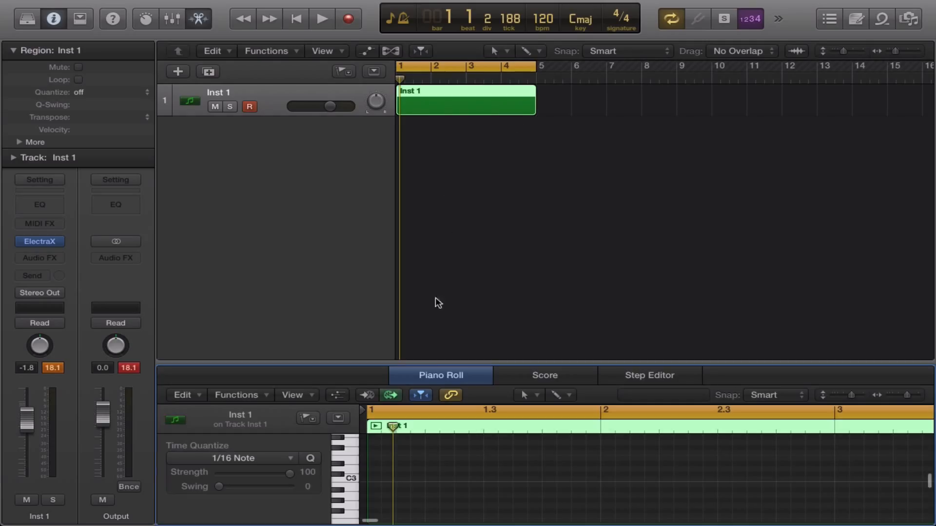
drag(435, 374, 441, 209)
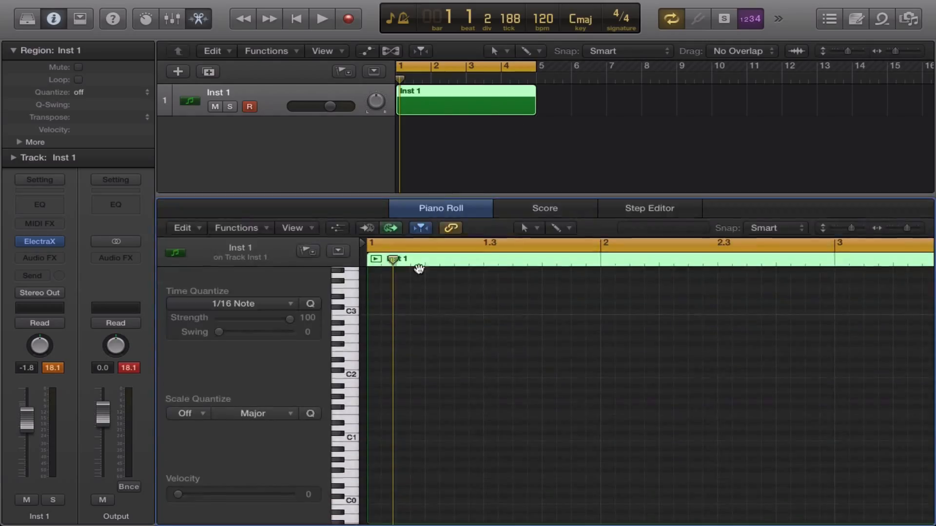
click(376, 307)
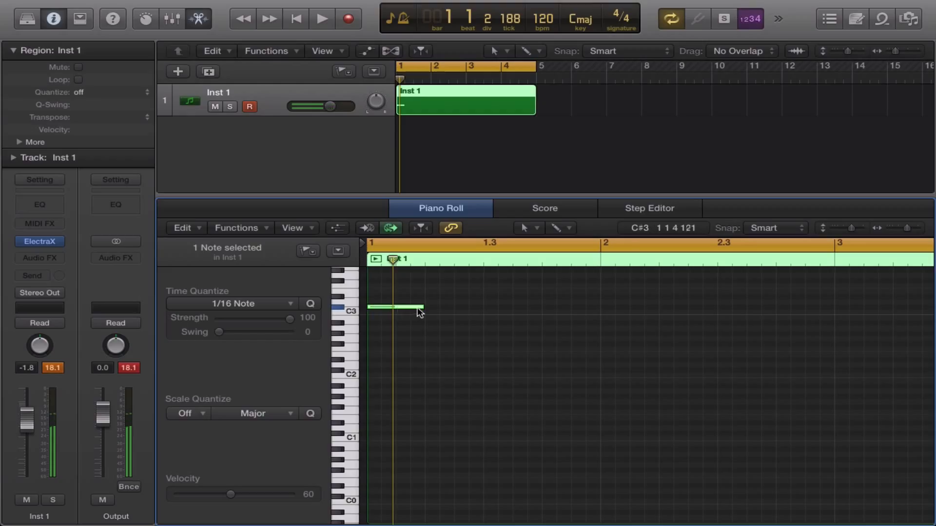
mouse_move(418, 308)
mouse_down()
mouse_move(396, 311)
mouse_move(424, 308)
mouse_up()
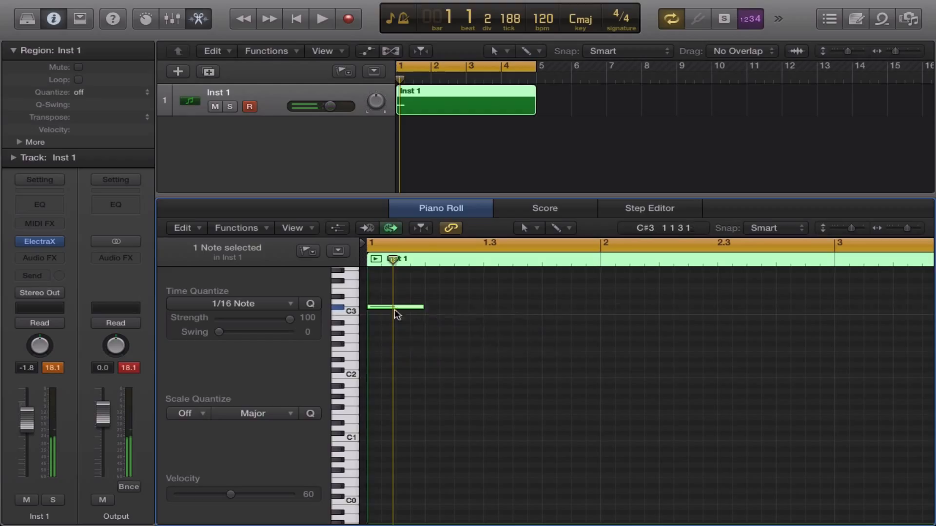
- Shorten the first note to an eighth, raise it to C#4, and add an eighth-note G#4 right after it
drag(422, 366, 422, 237)
drag(386, 426, 396, 361)
super+click(409, 325)
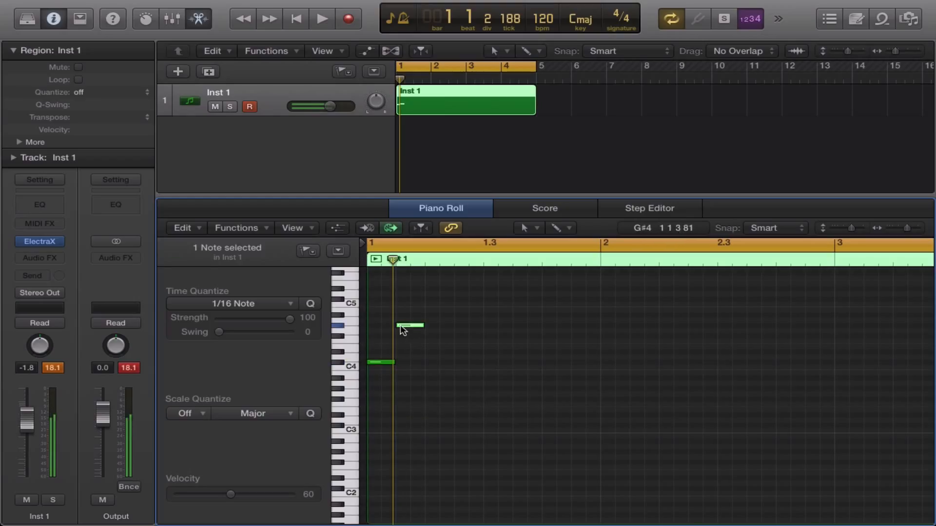
- Complete the one-bar melody with sixteenth notes B4, F#4, E4, G#4, F#4, C#5 and G#4
super+click(429, 311)
drag(450, 309, 434, 312)
super+click(461, 336)
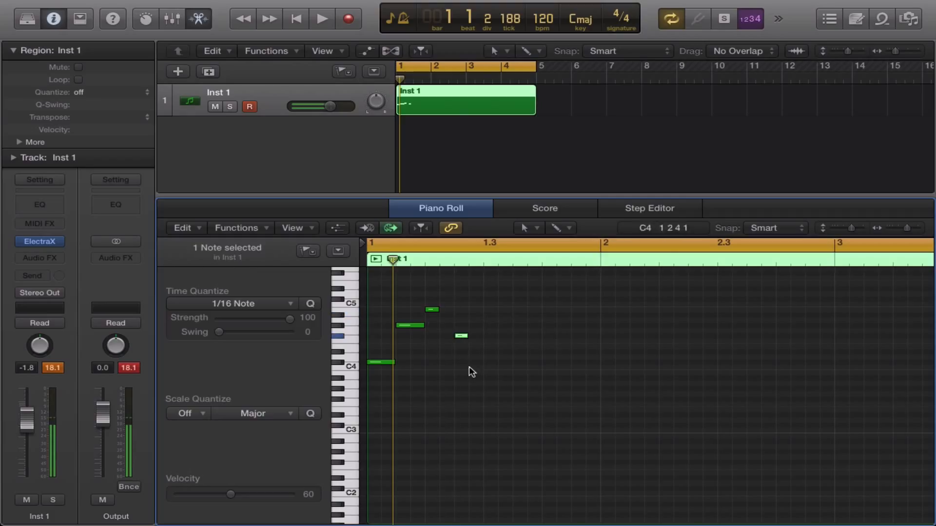
super+click(490, 346)
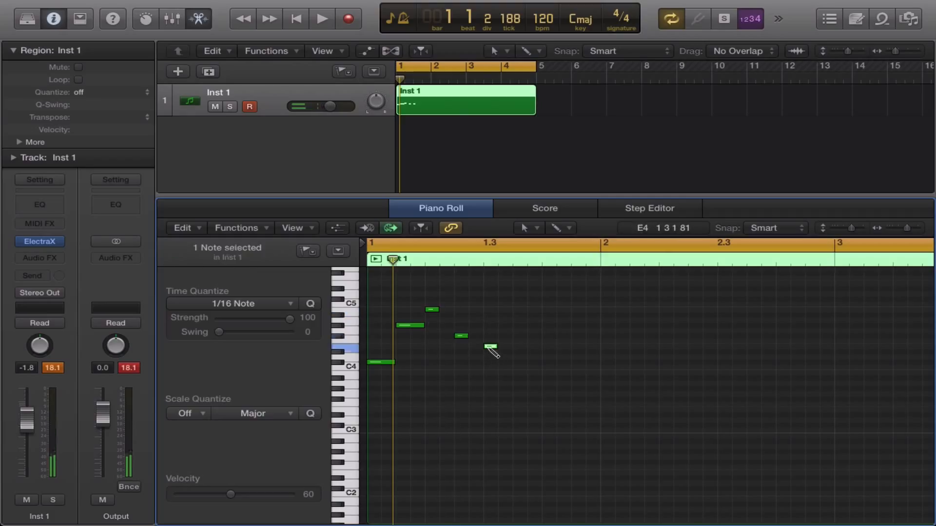
super+click(519, 325)
super+click(548, 335)
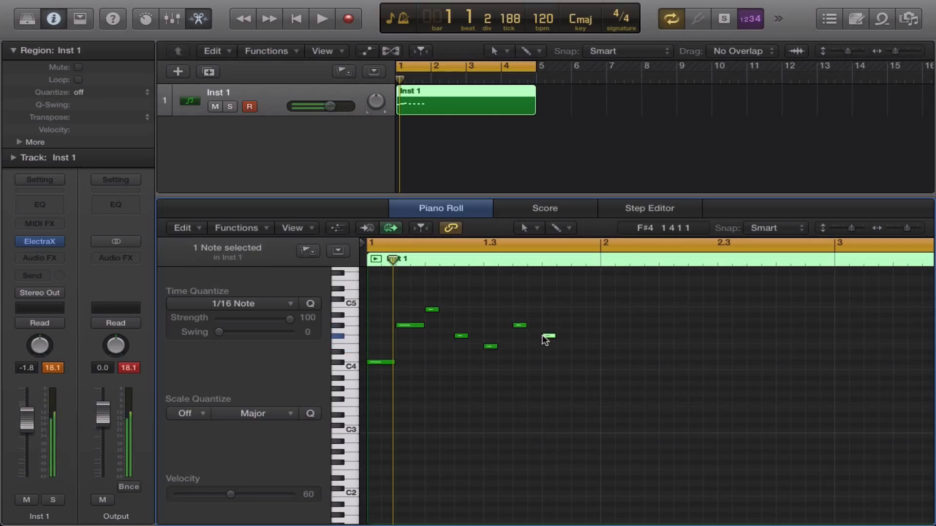
super+click(578, 299)
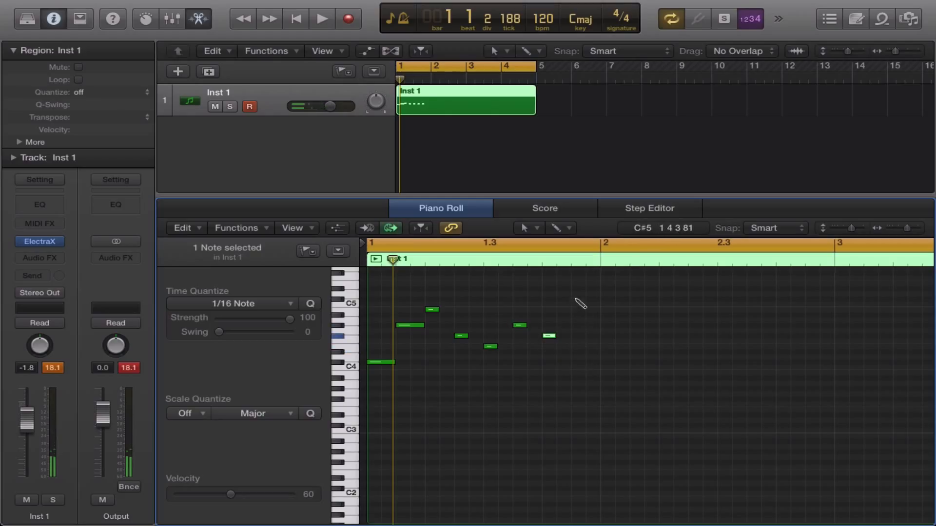
super+click(593, 325)
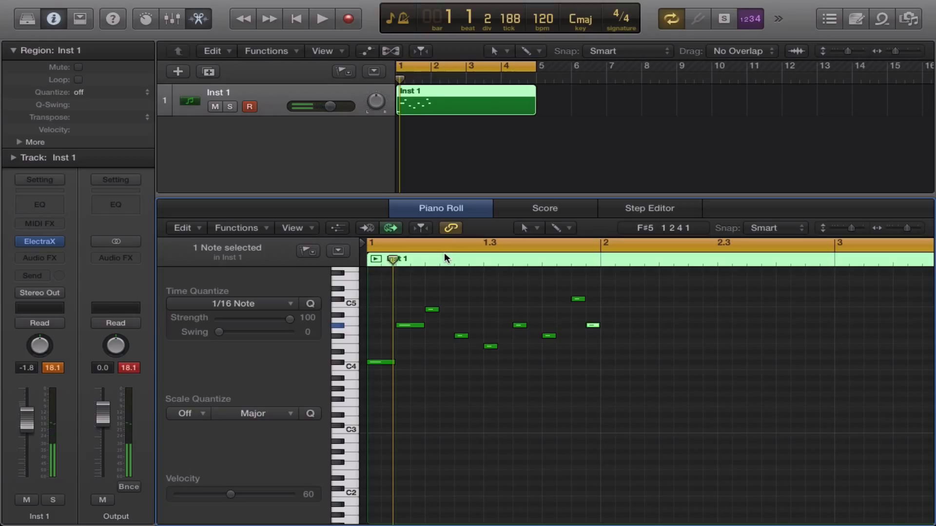
- Play back the first bar twice to check the melody
key(space)
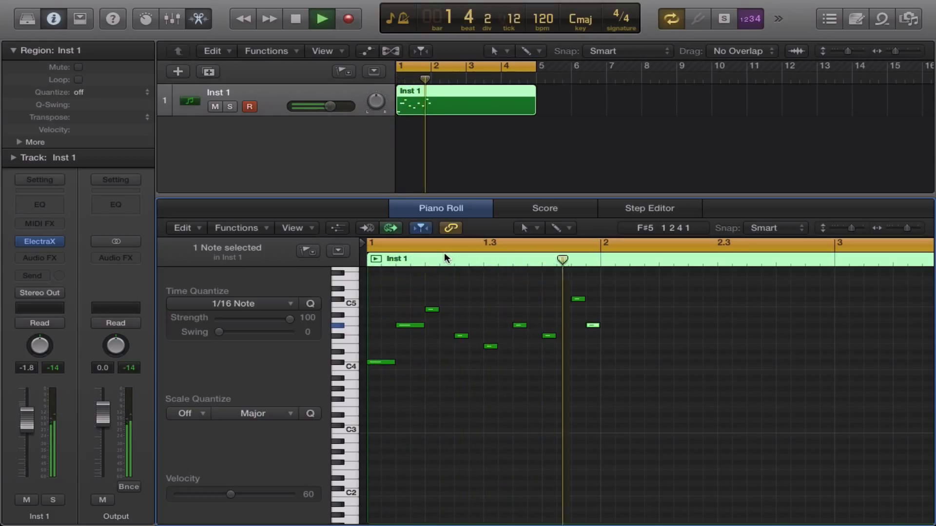
key(space)
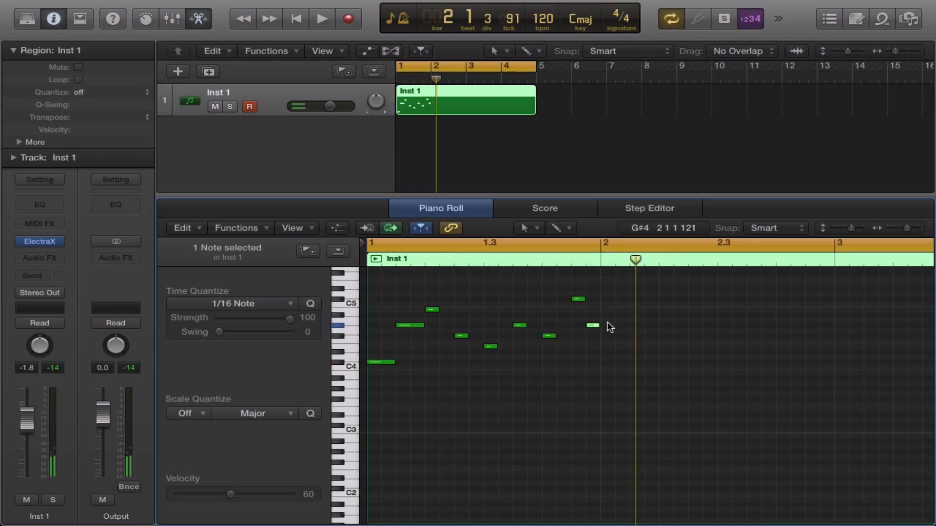
key(space)
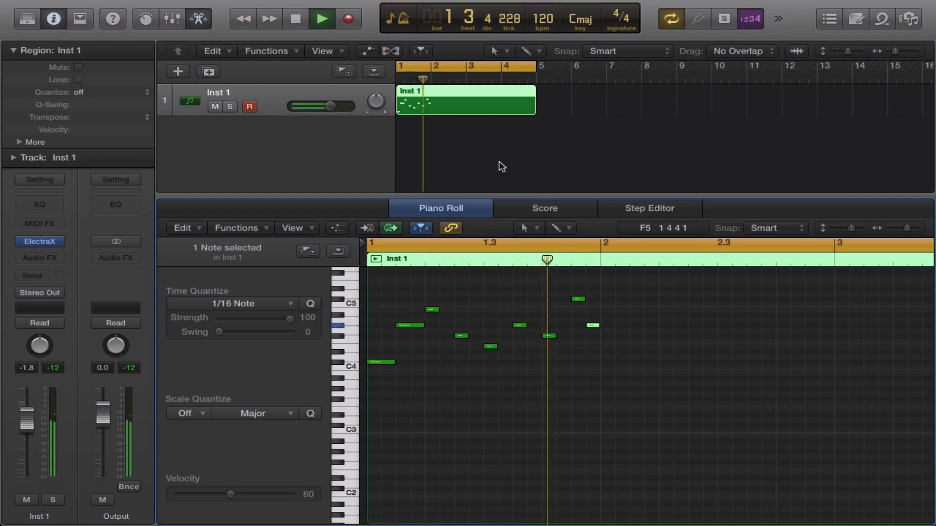
key(space)
- Shorten the region to one bar, loop it through the end of bar 4, and play it back
mouse_move(535, 103)
mouse_down()
mouse_move(431, 103)
mouse_move(539, 107)
mouse_up()
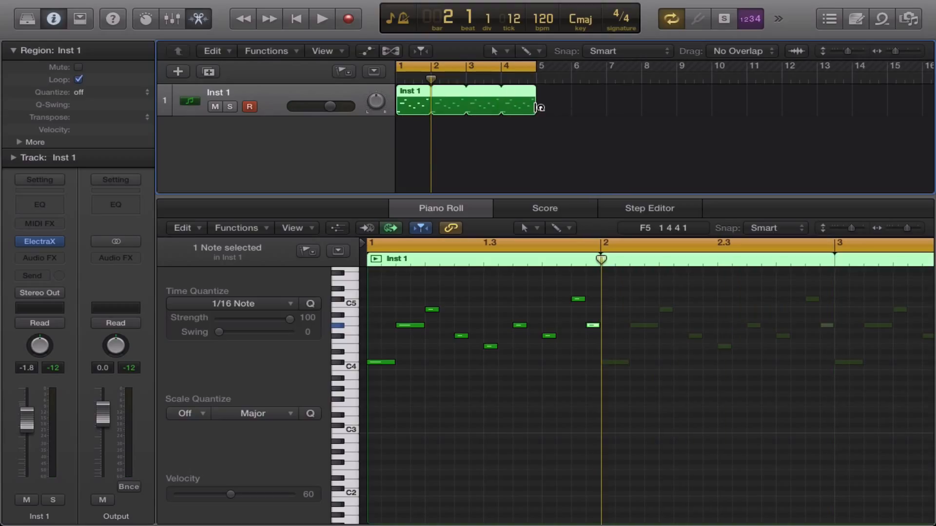
key(space)
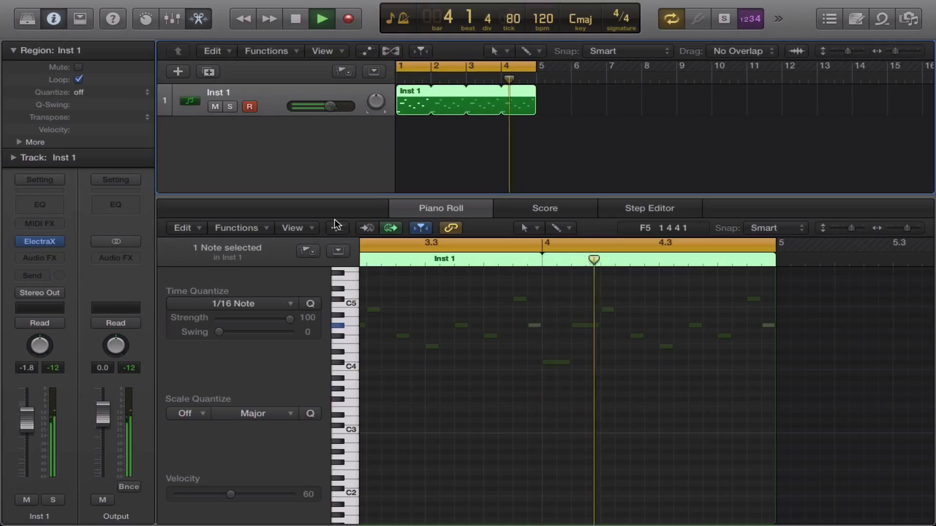
key(space)
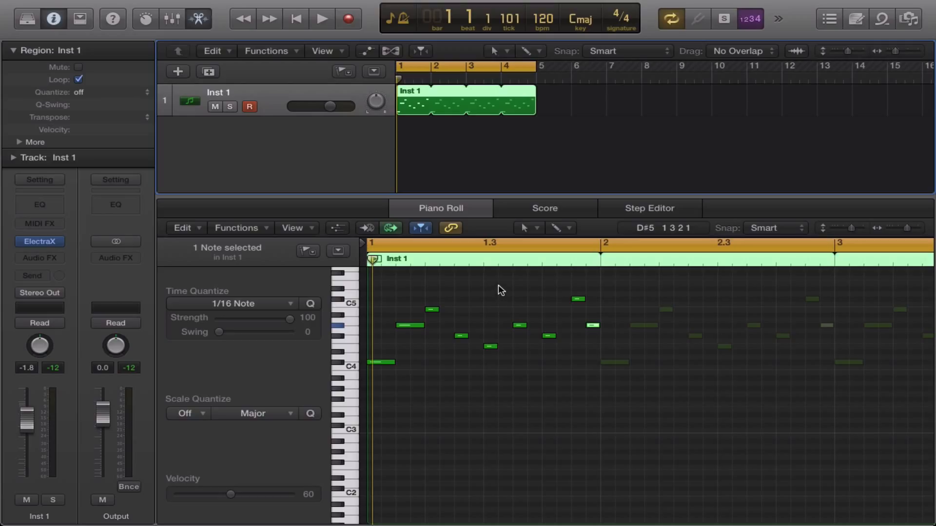
click(593, 282)
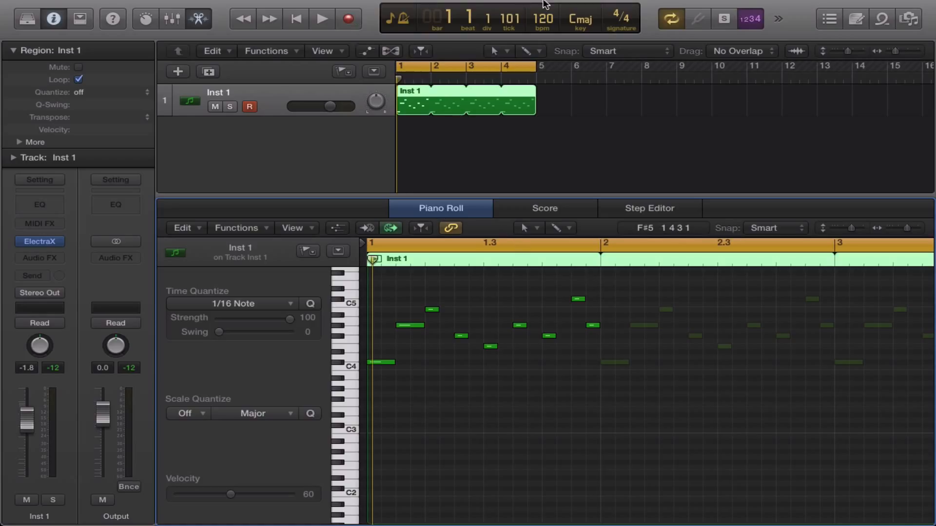
mouse_move(544, 2)
click(601, 6)
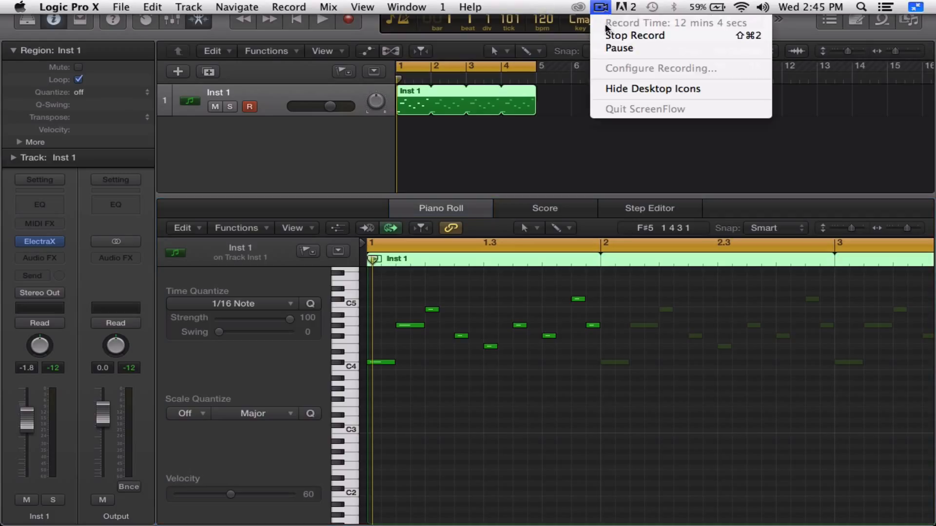